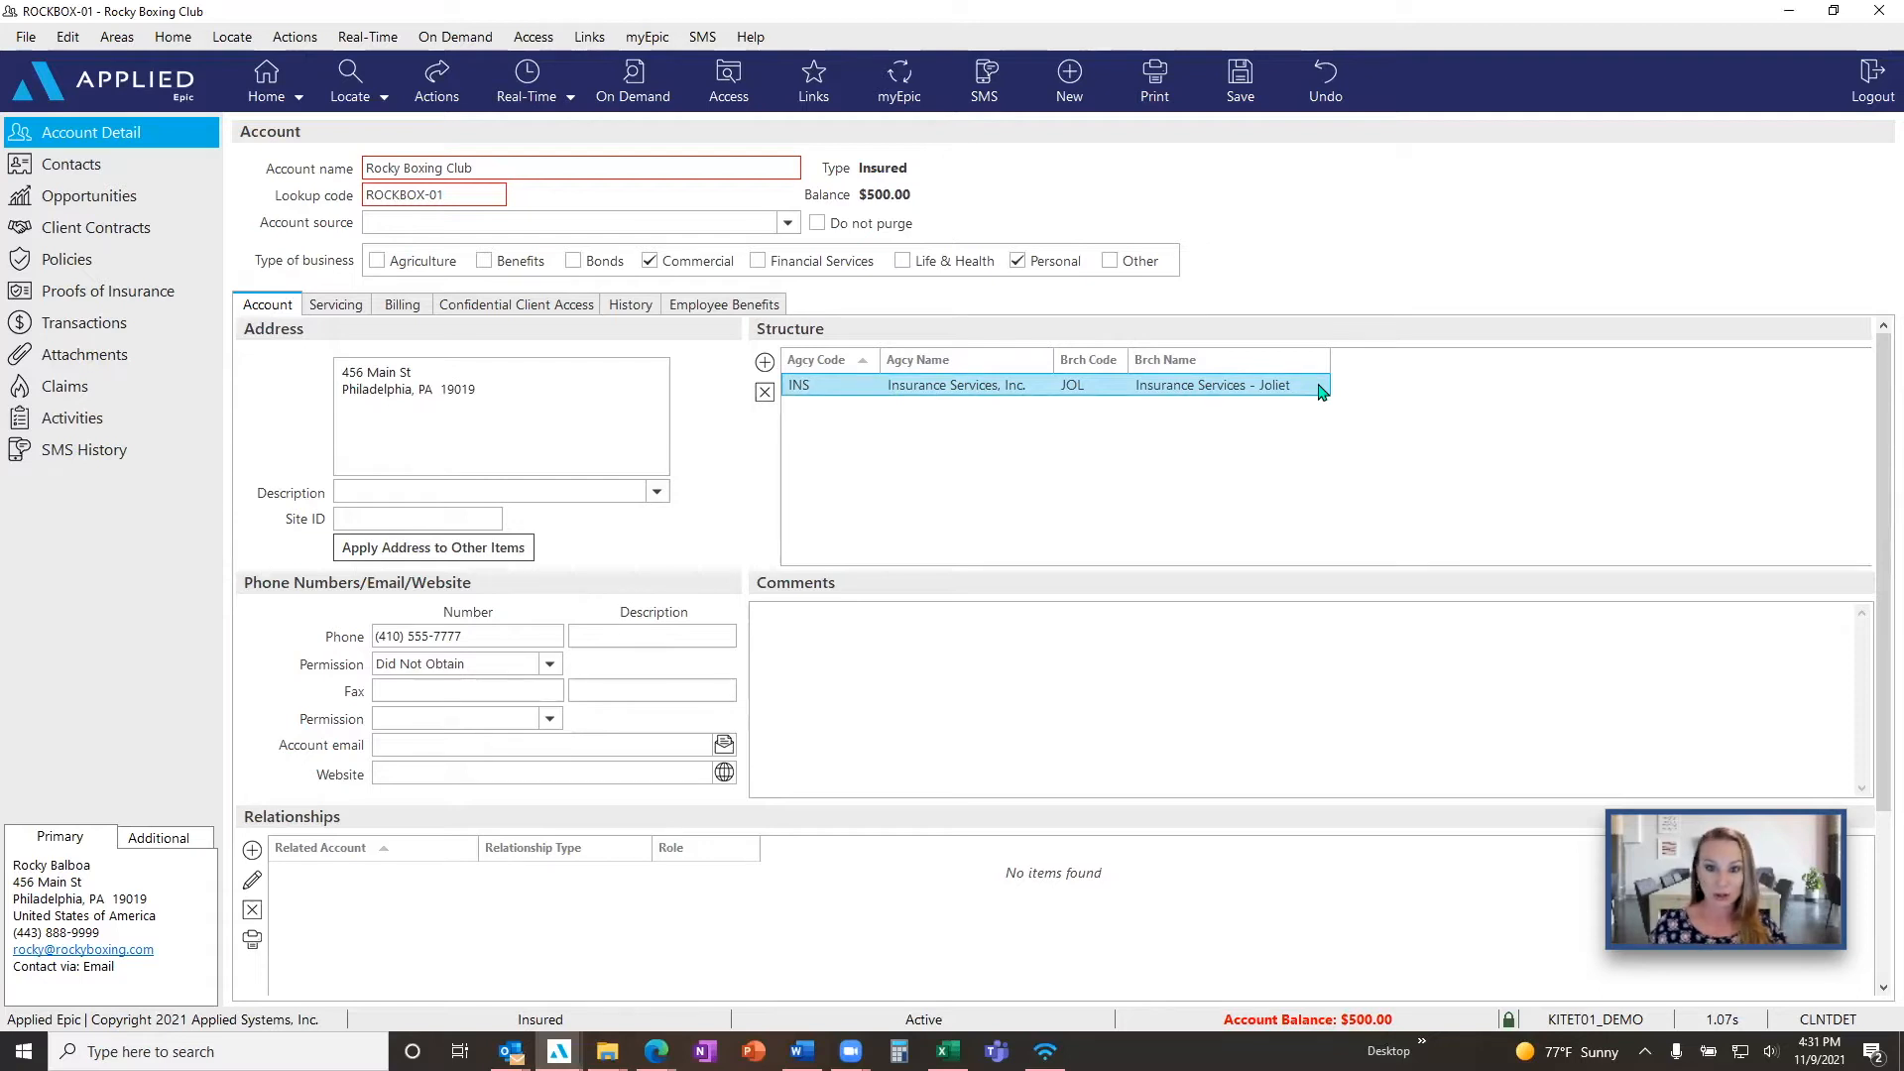
- Open the commercial package policy and view its policy detail, then its lines of business
left_click(142, 266)
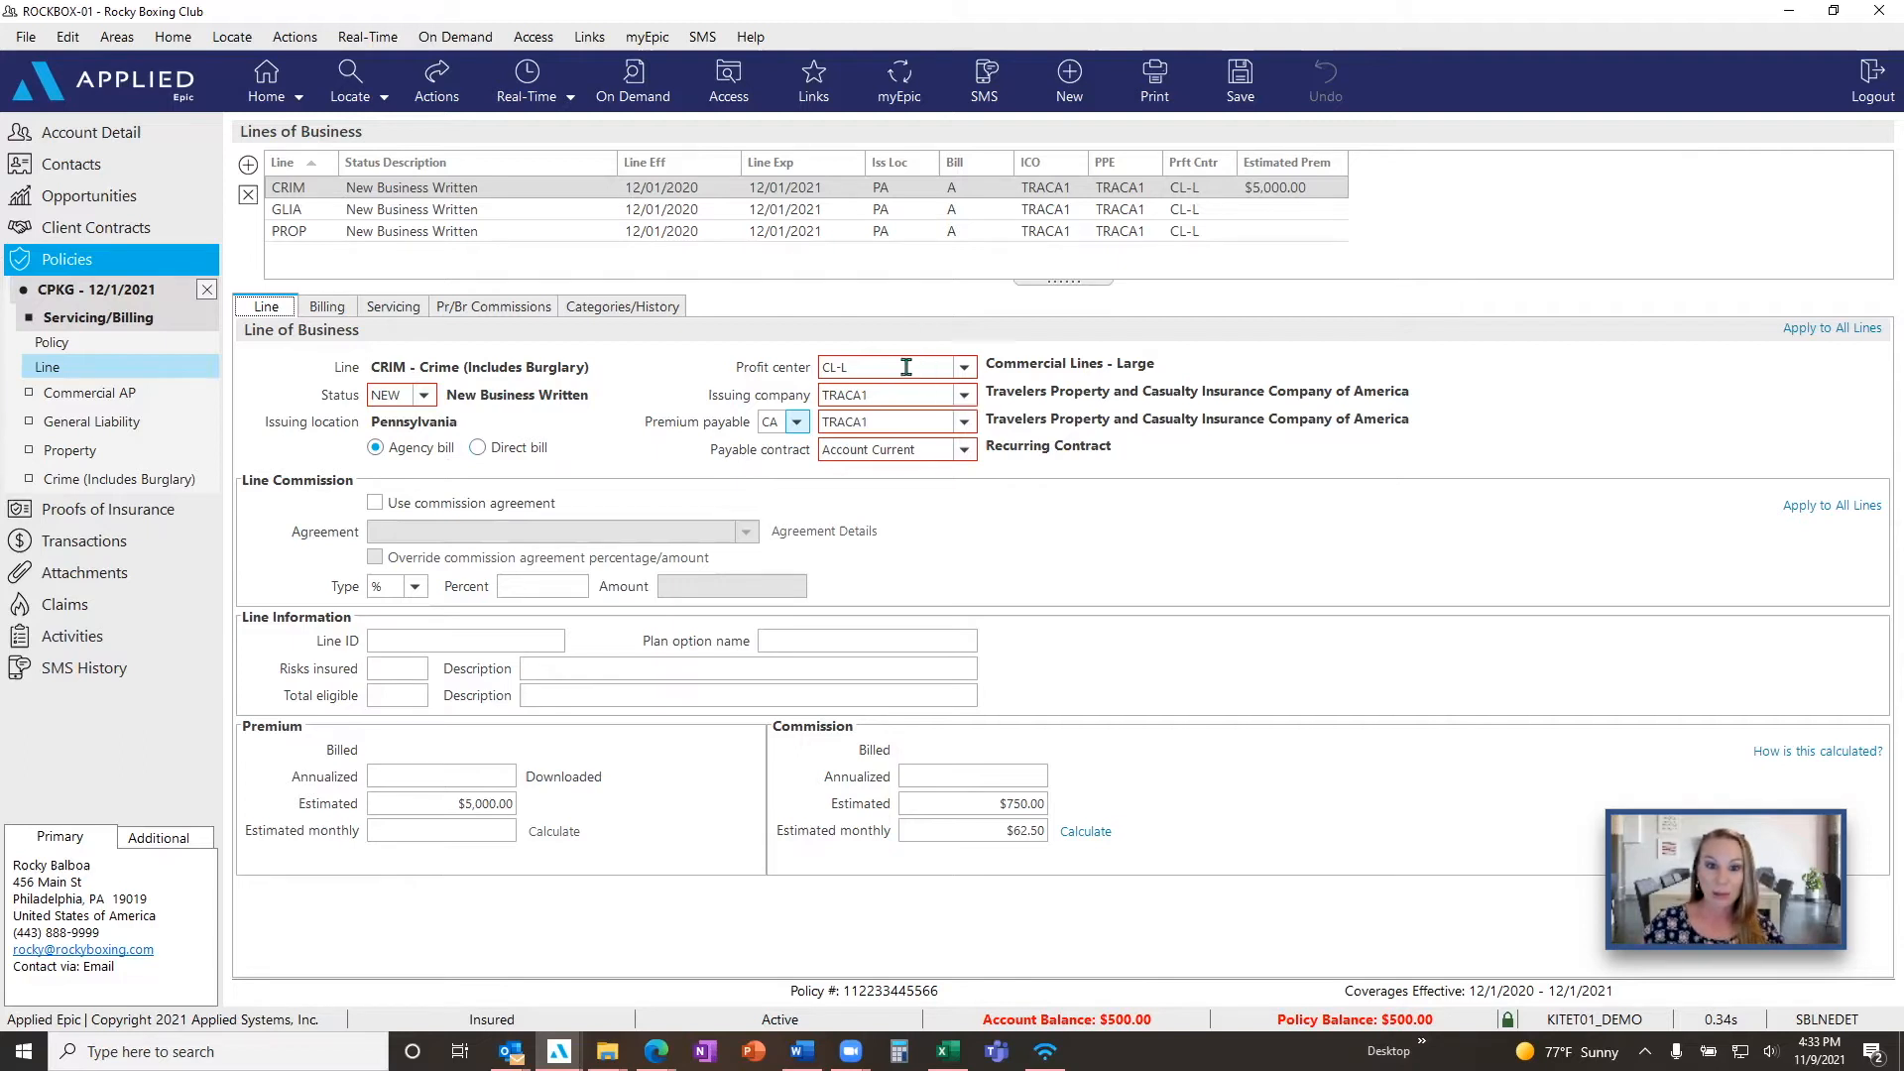
left_click(97, 343)
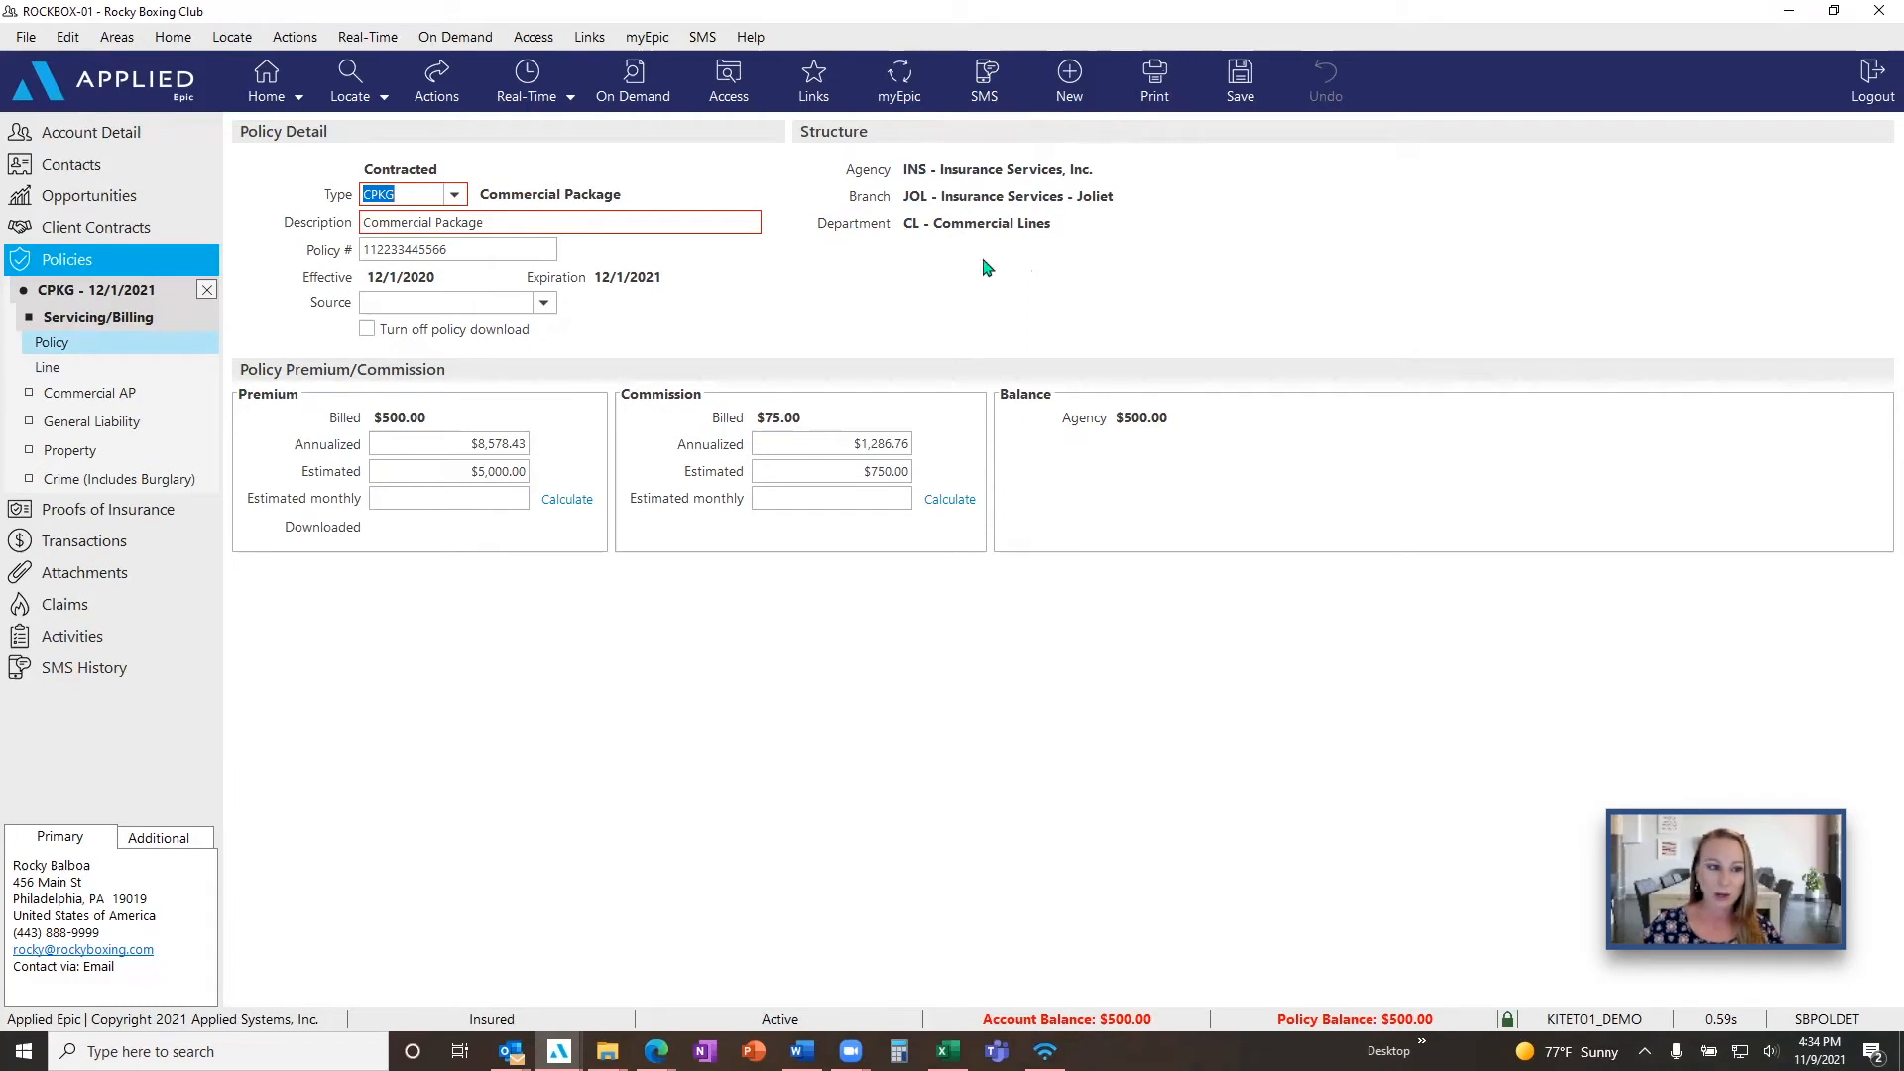
left_click(84, 373)
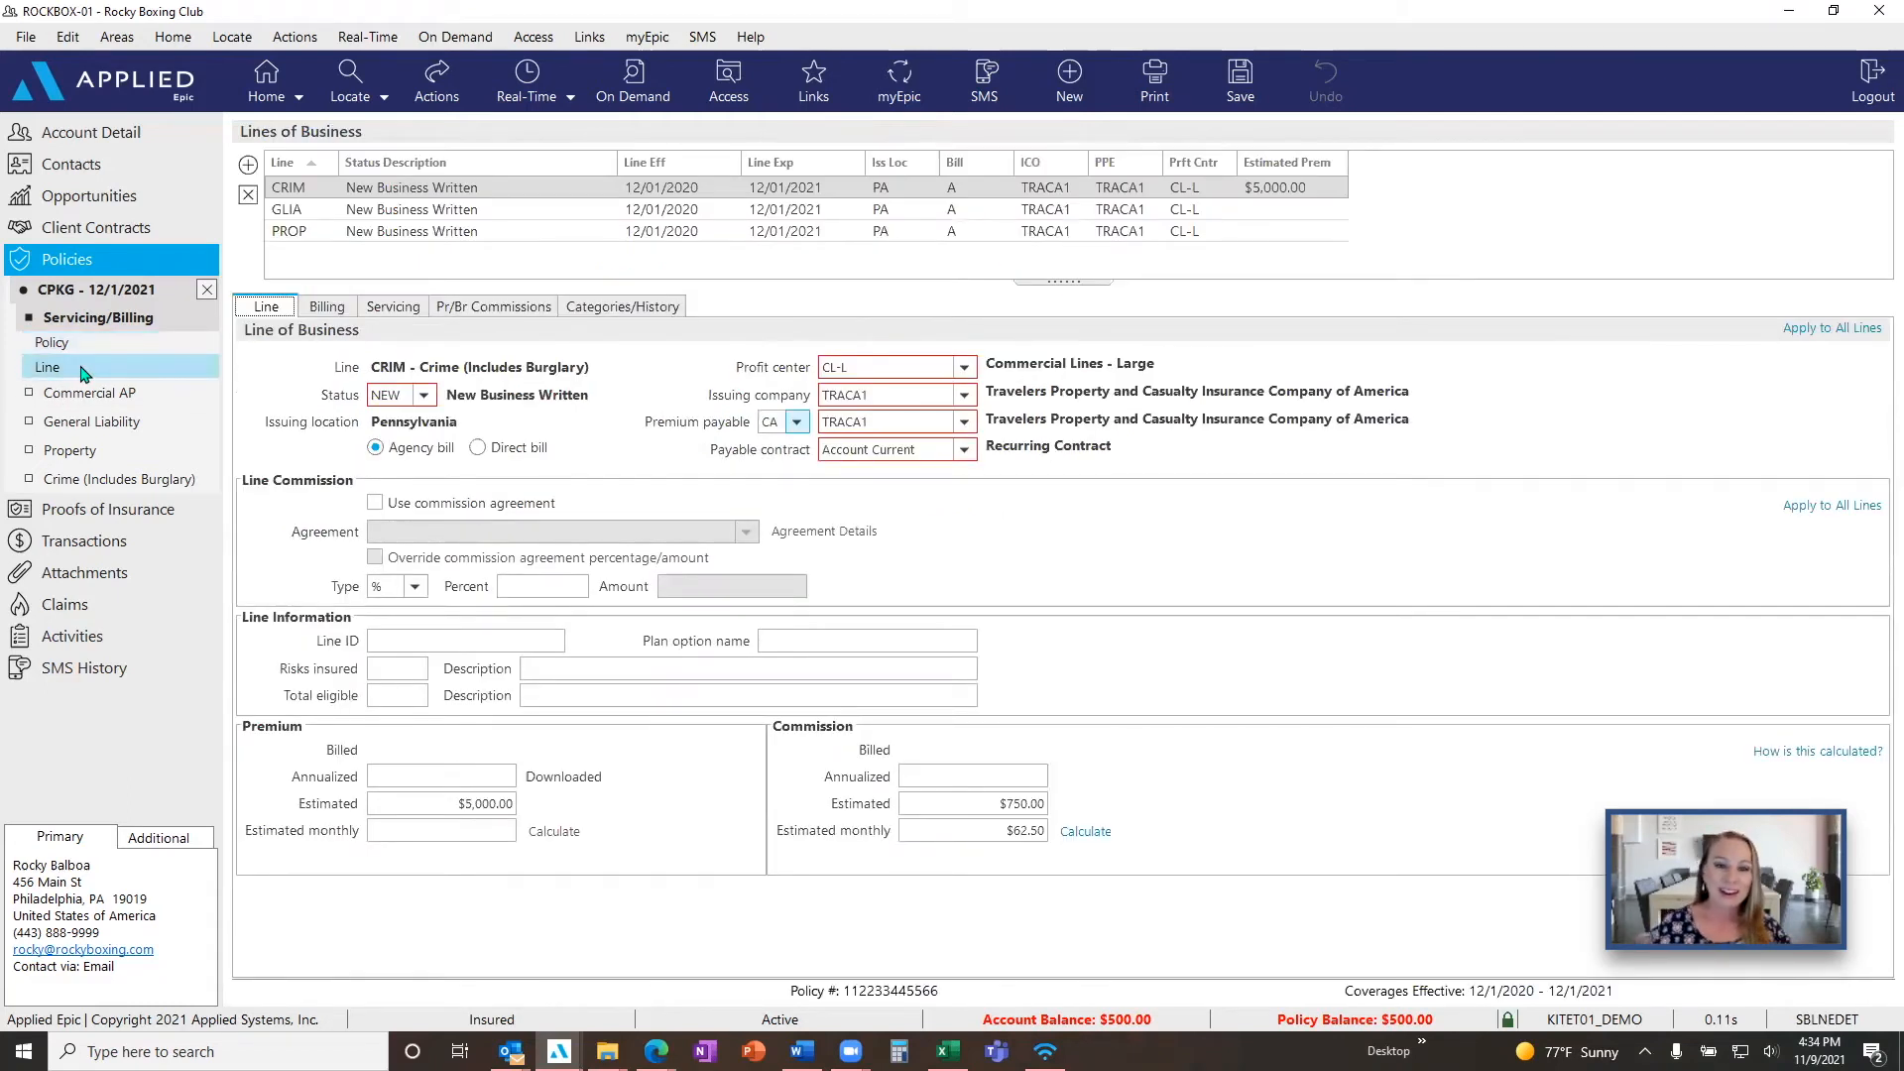
- Choose CA (Carrier) as the premium payable type for the crime line
left_click(928, 427)
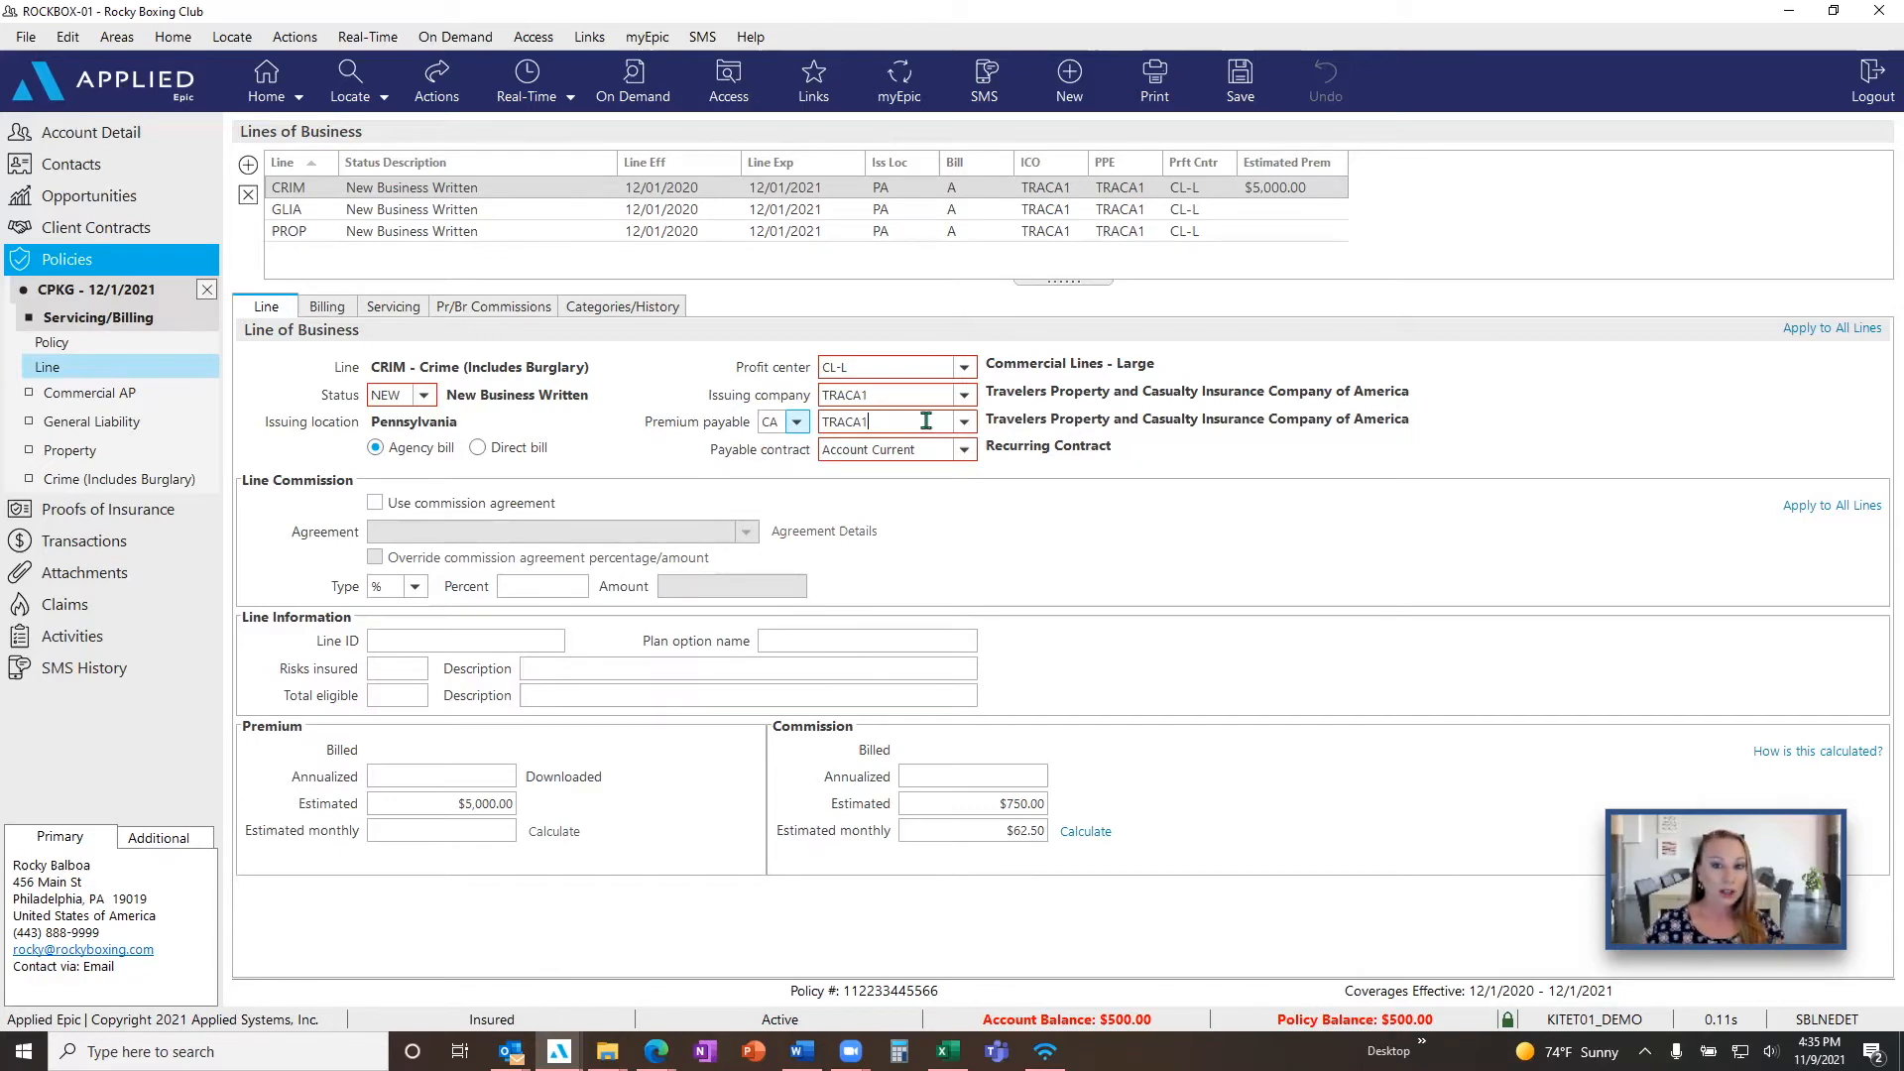
left_click(796, 427)
left_click(795, 424)
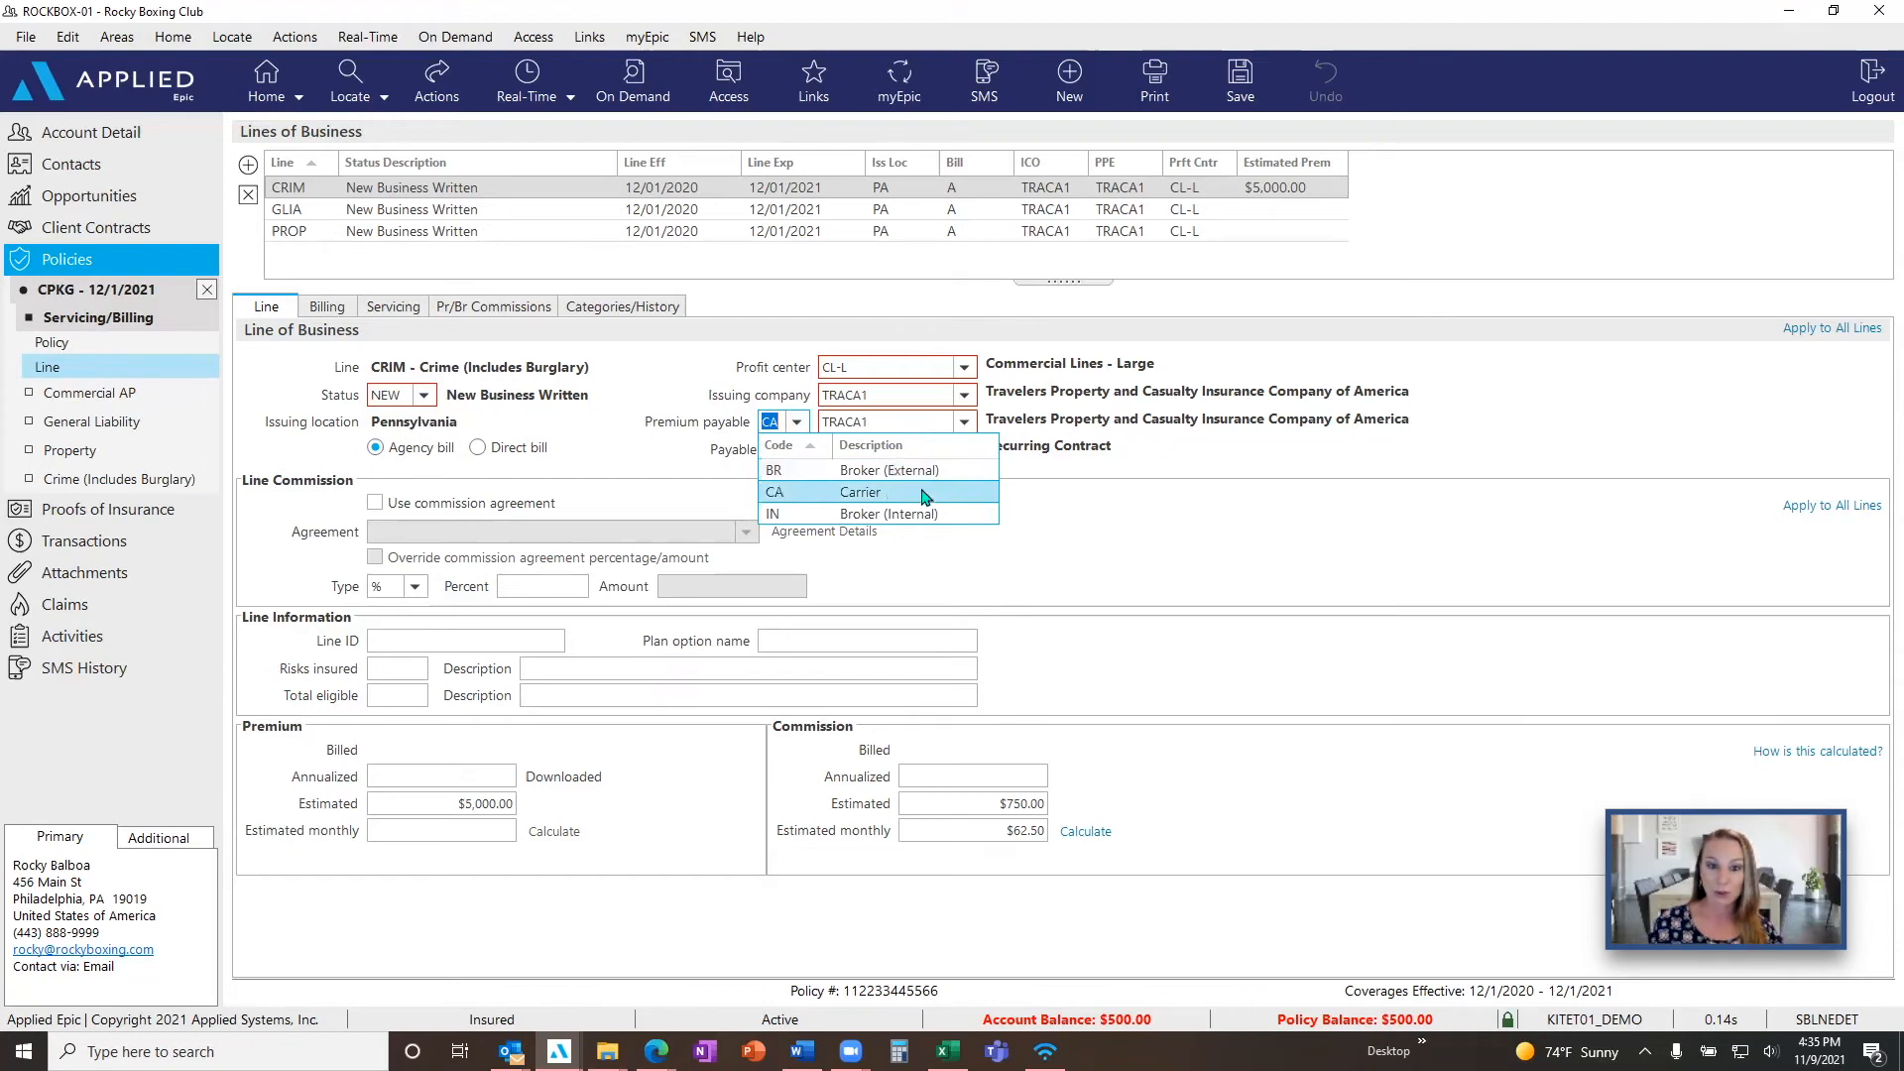
left_click(979, 489)
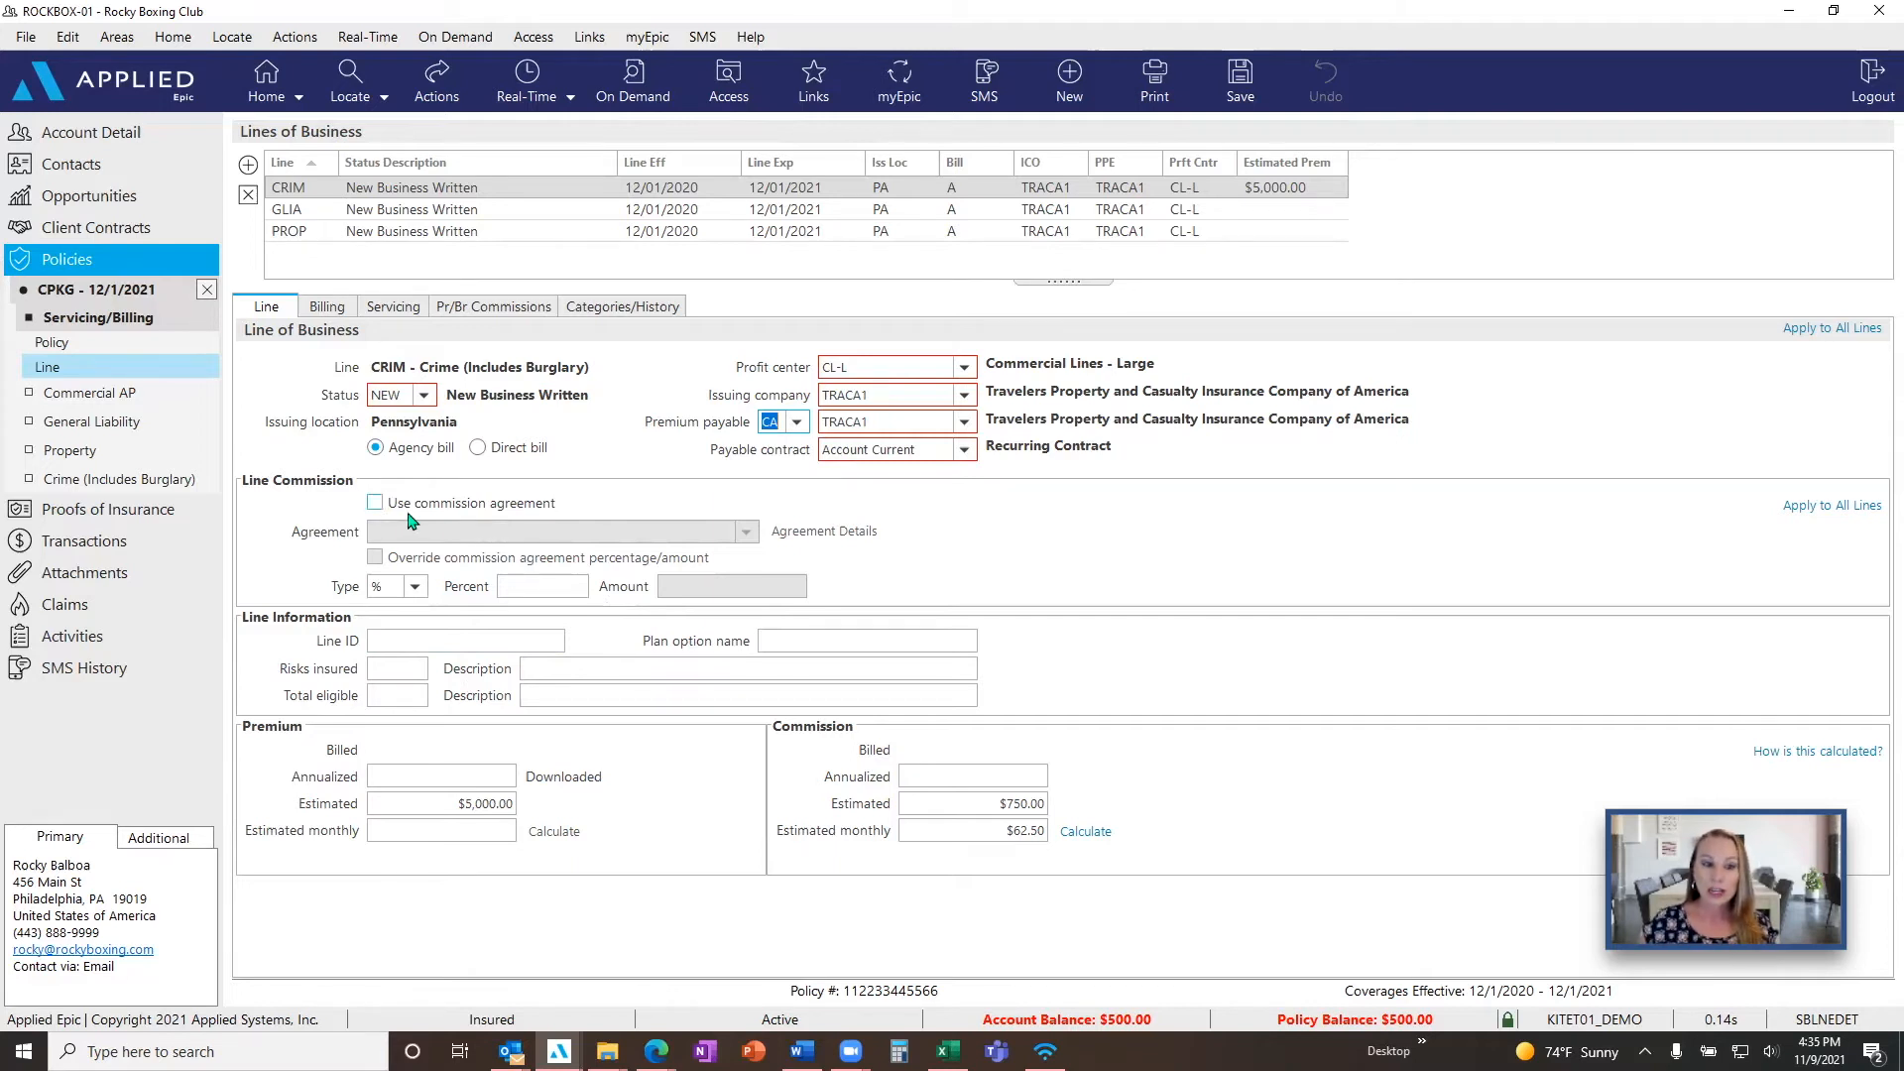
- Try the commission agreement on the crime line, turn it back off, and set the line commission percent to 15%
left_click(376, 505)
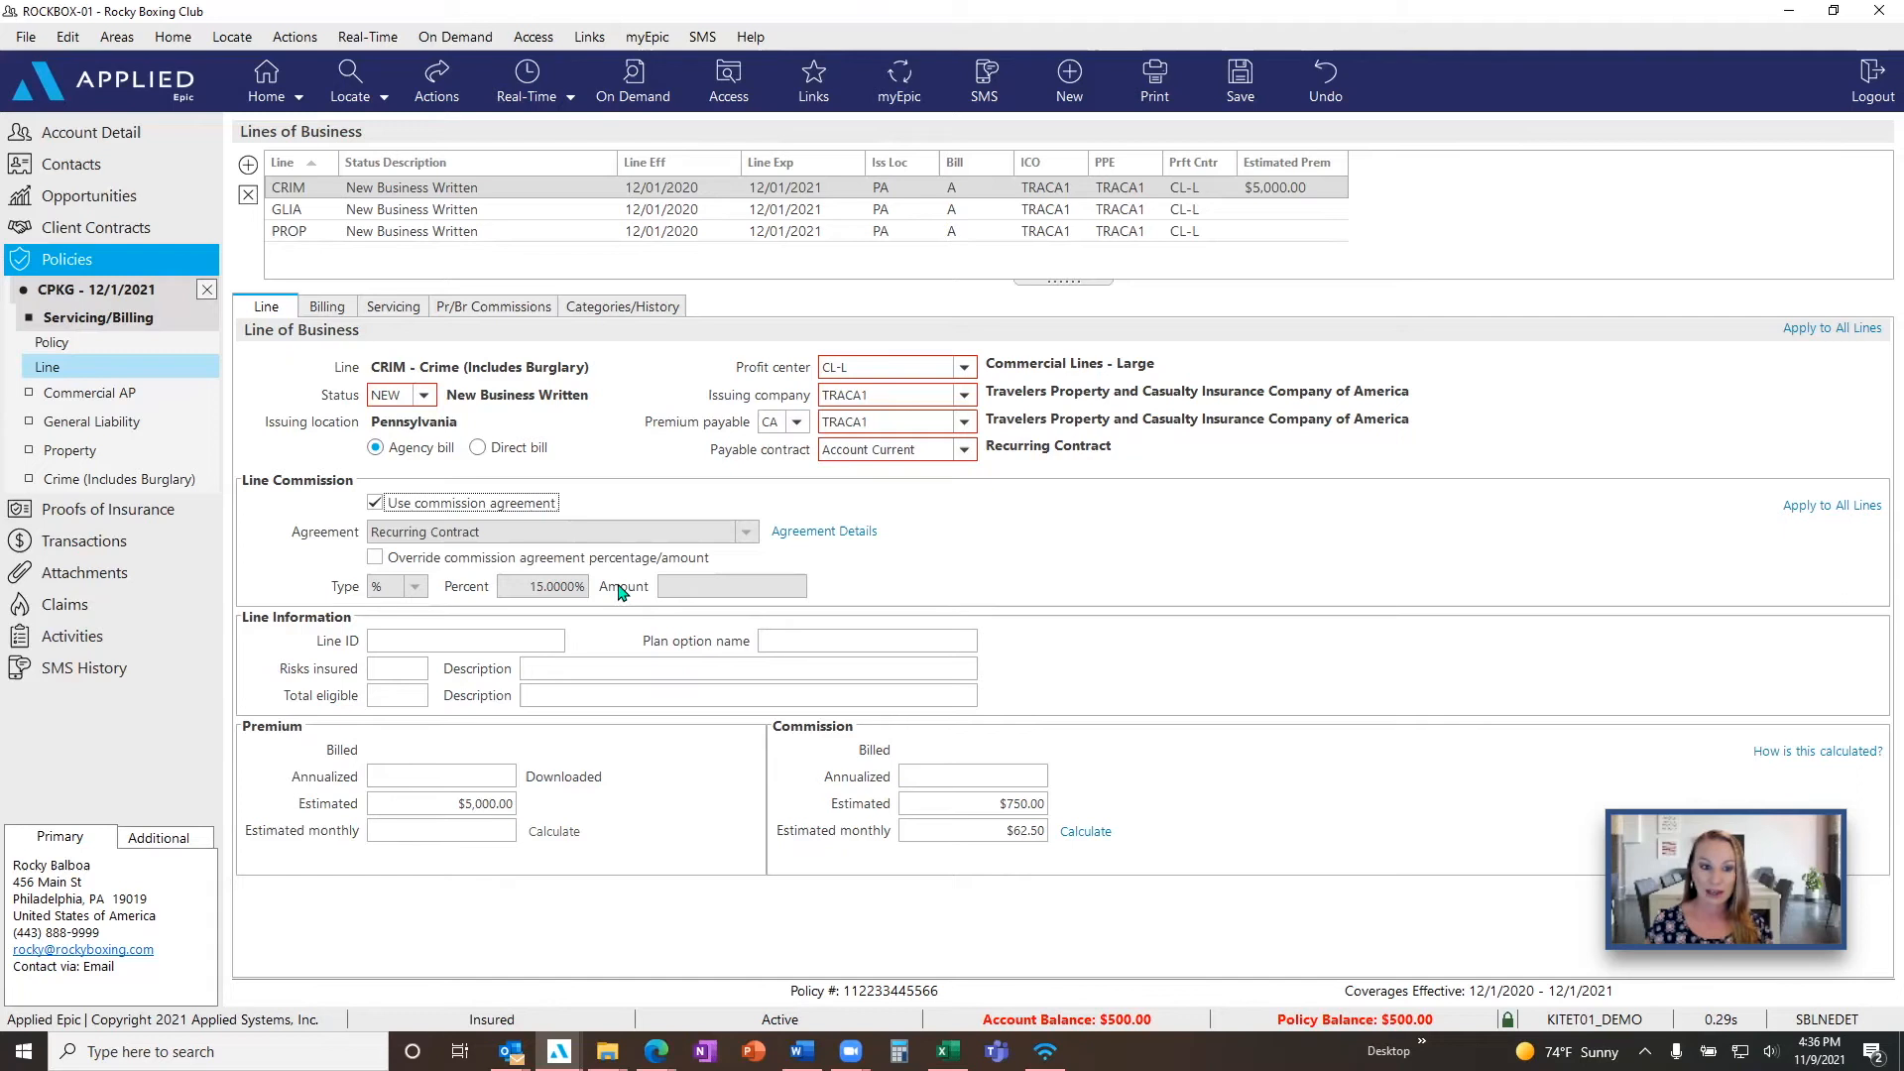
left_click(523, 503)
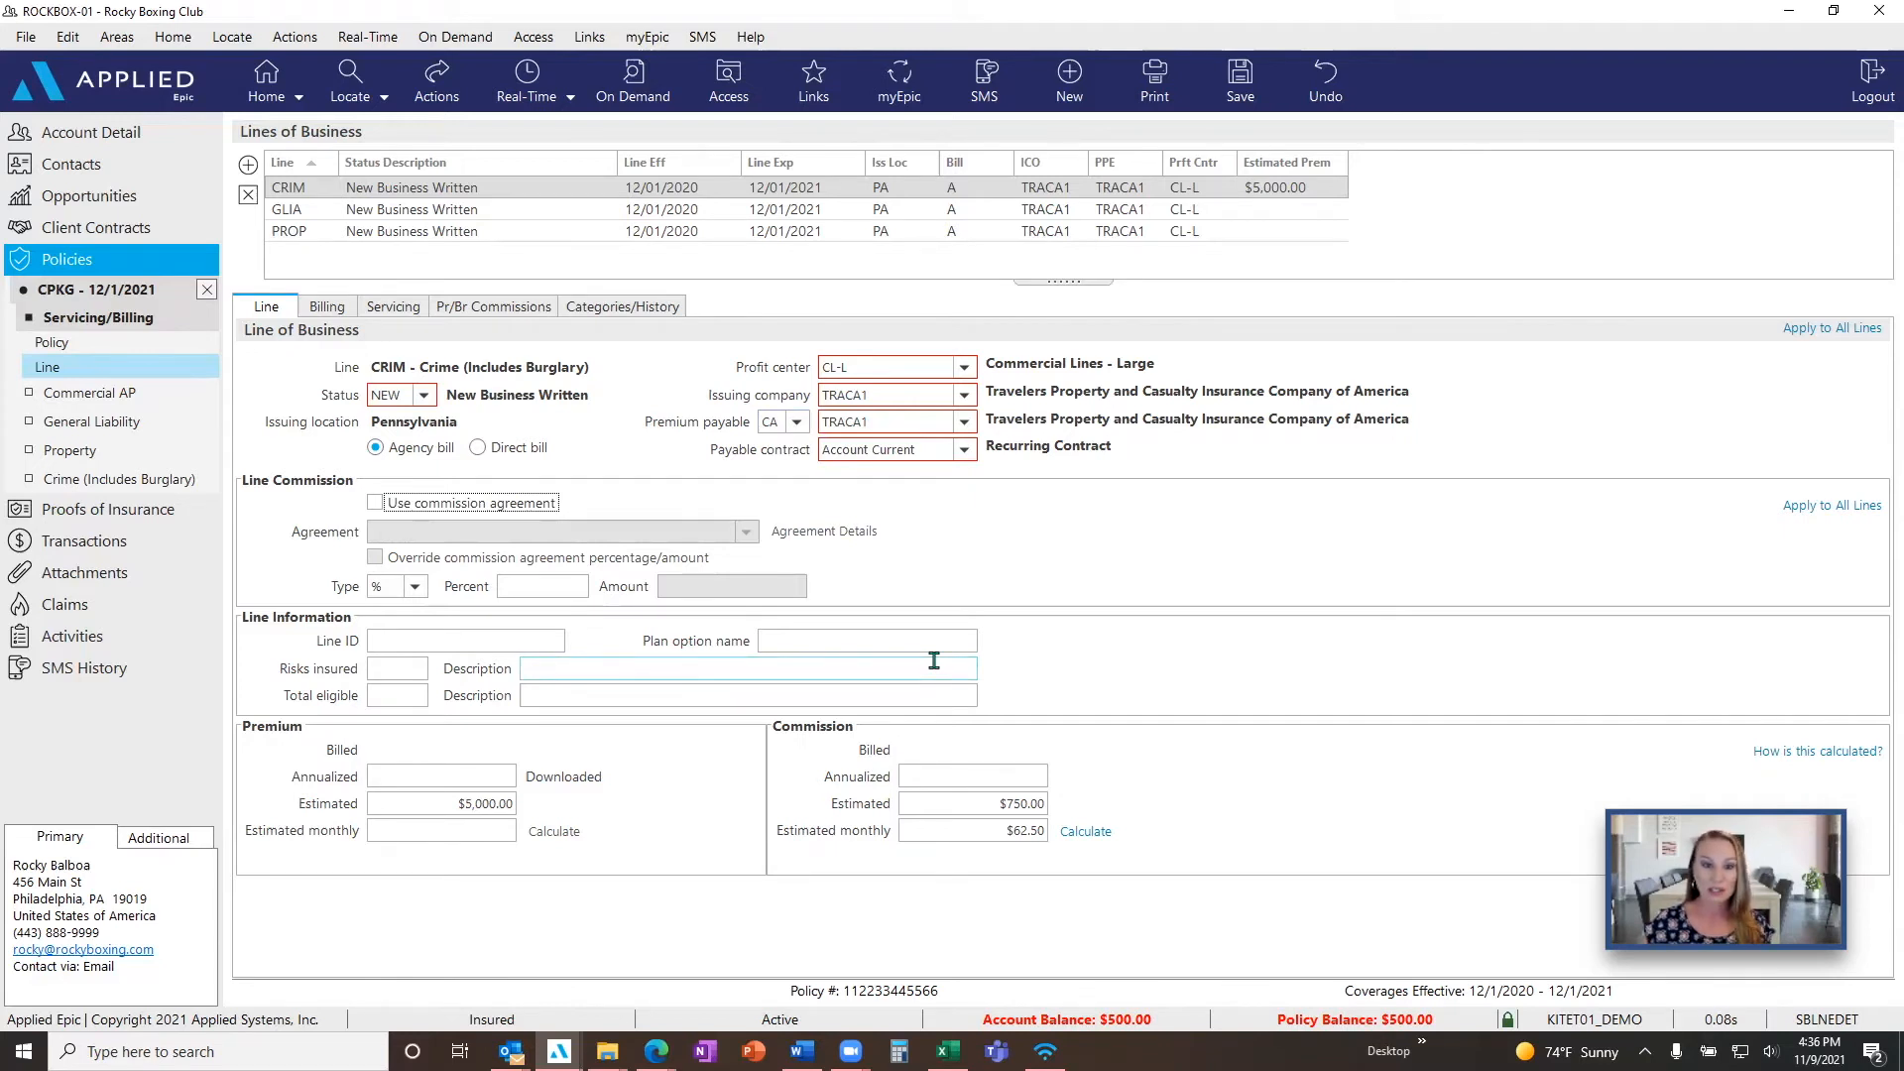
left_click(575, 587)
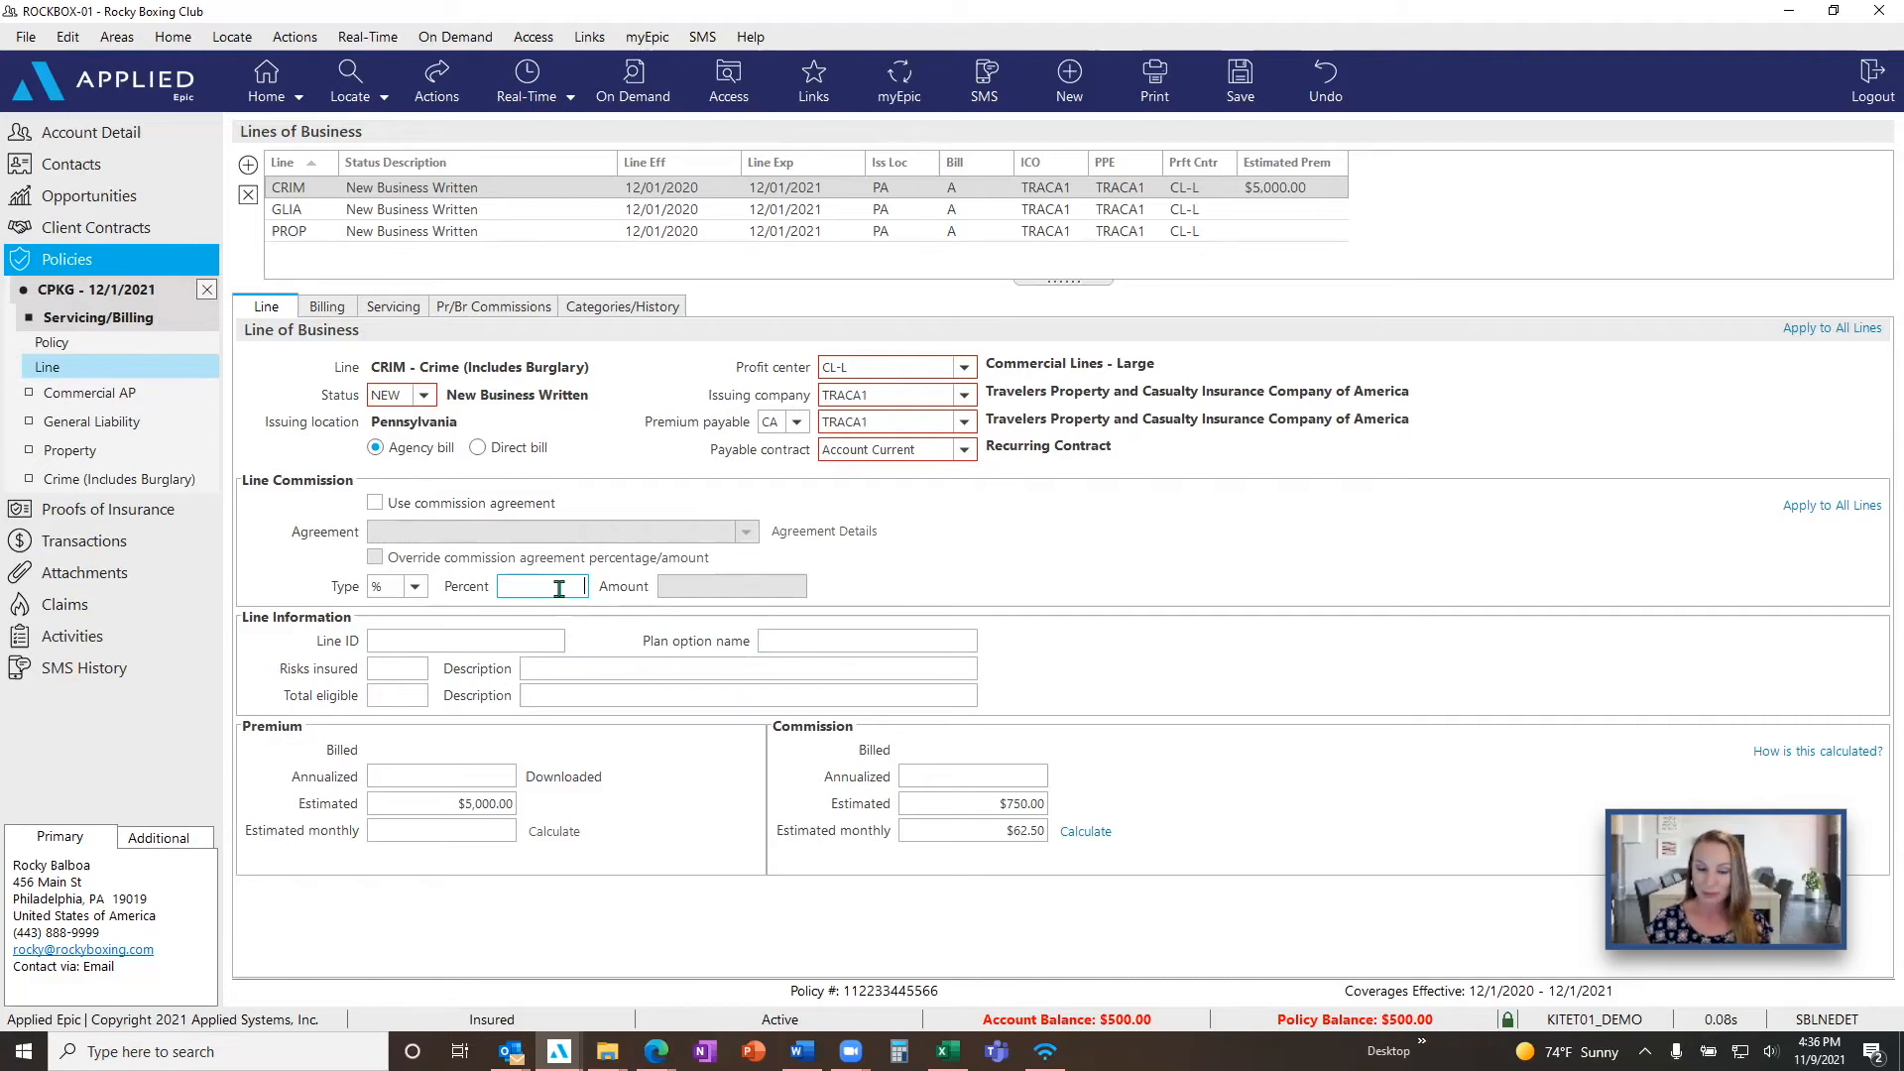
type("15")
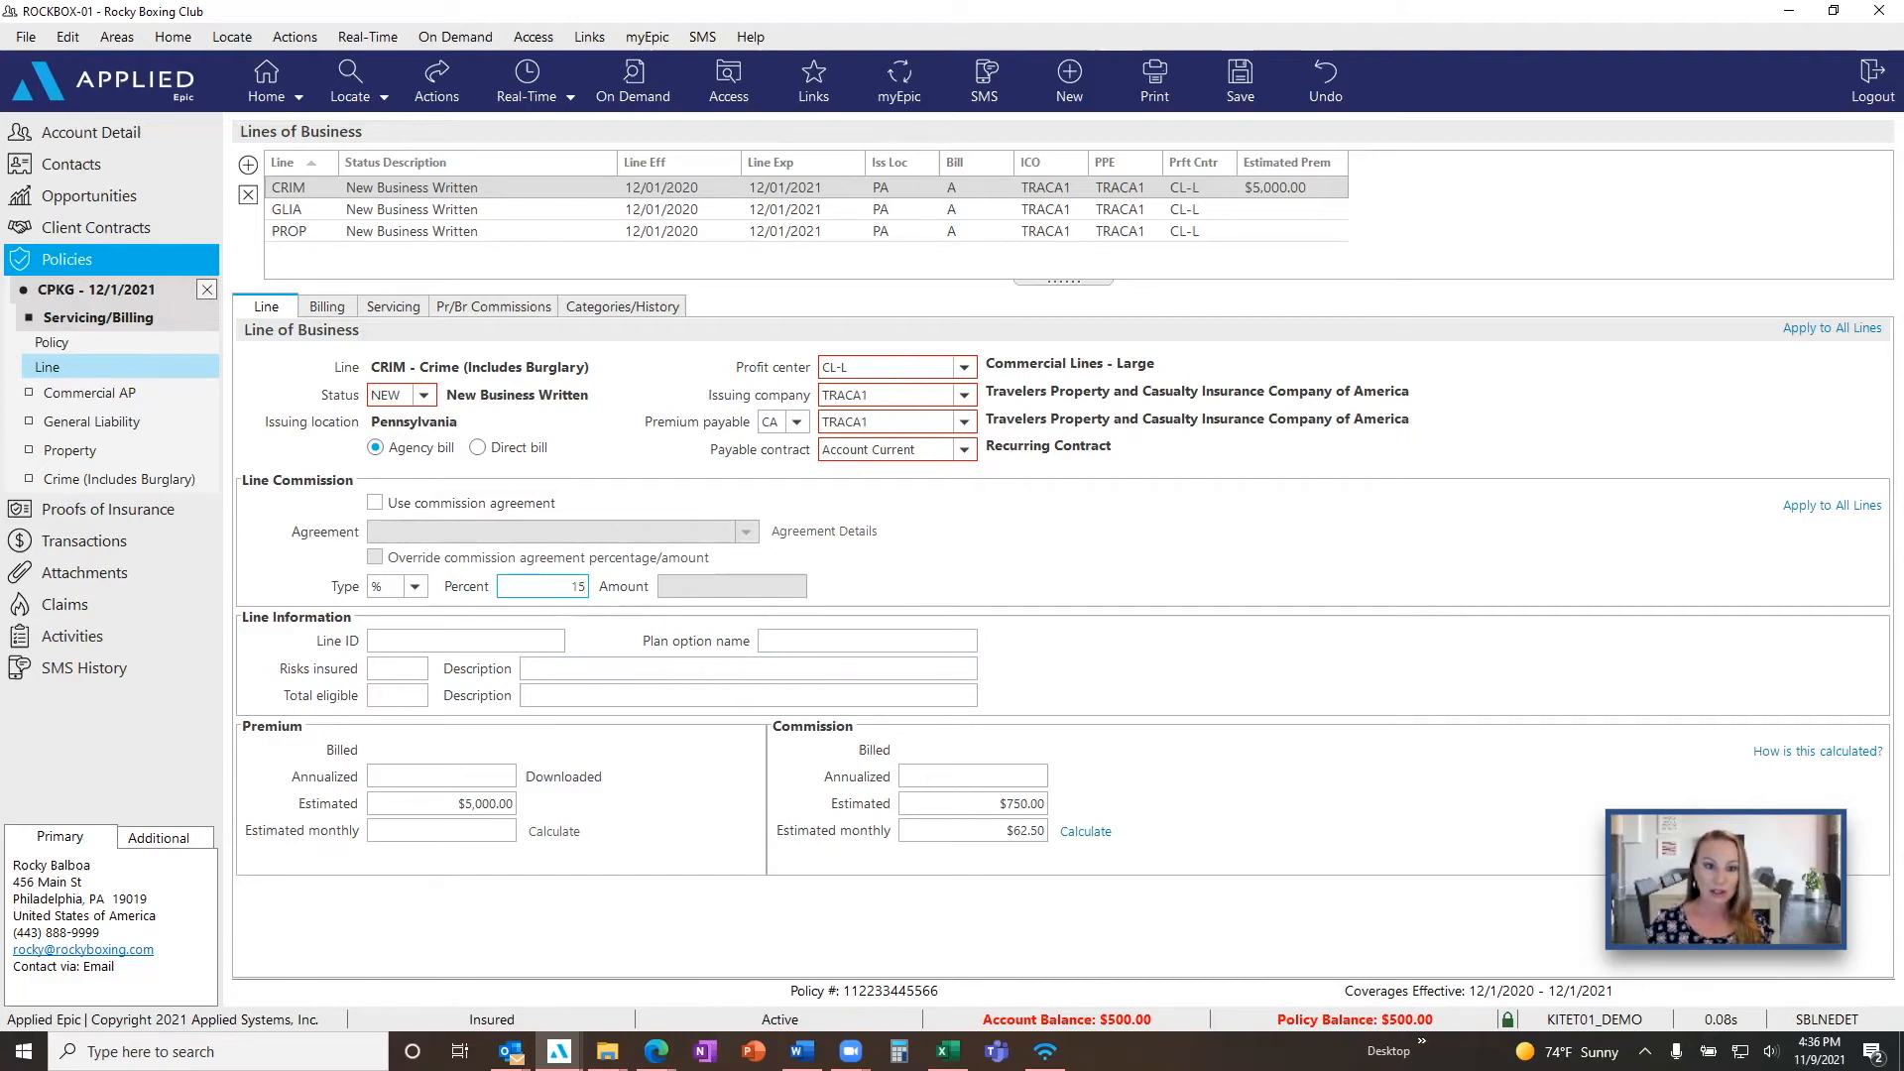
key("Tab")
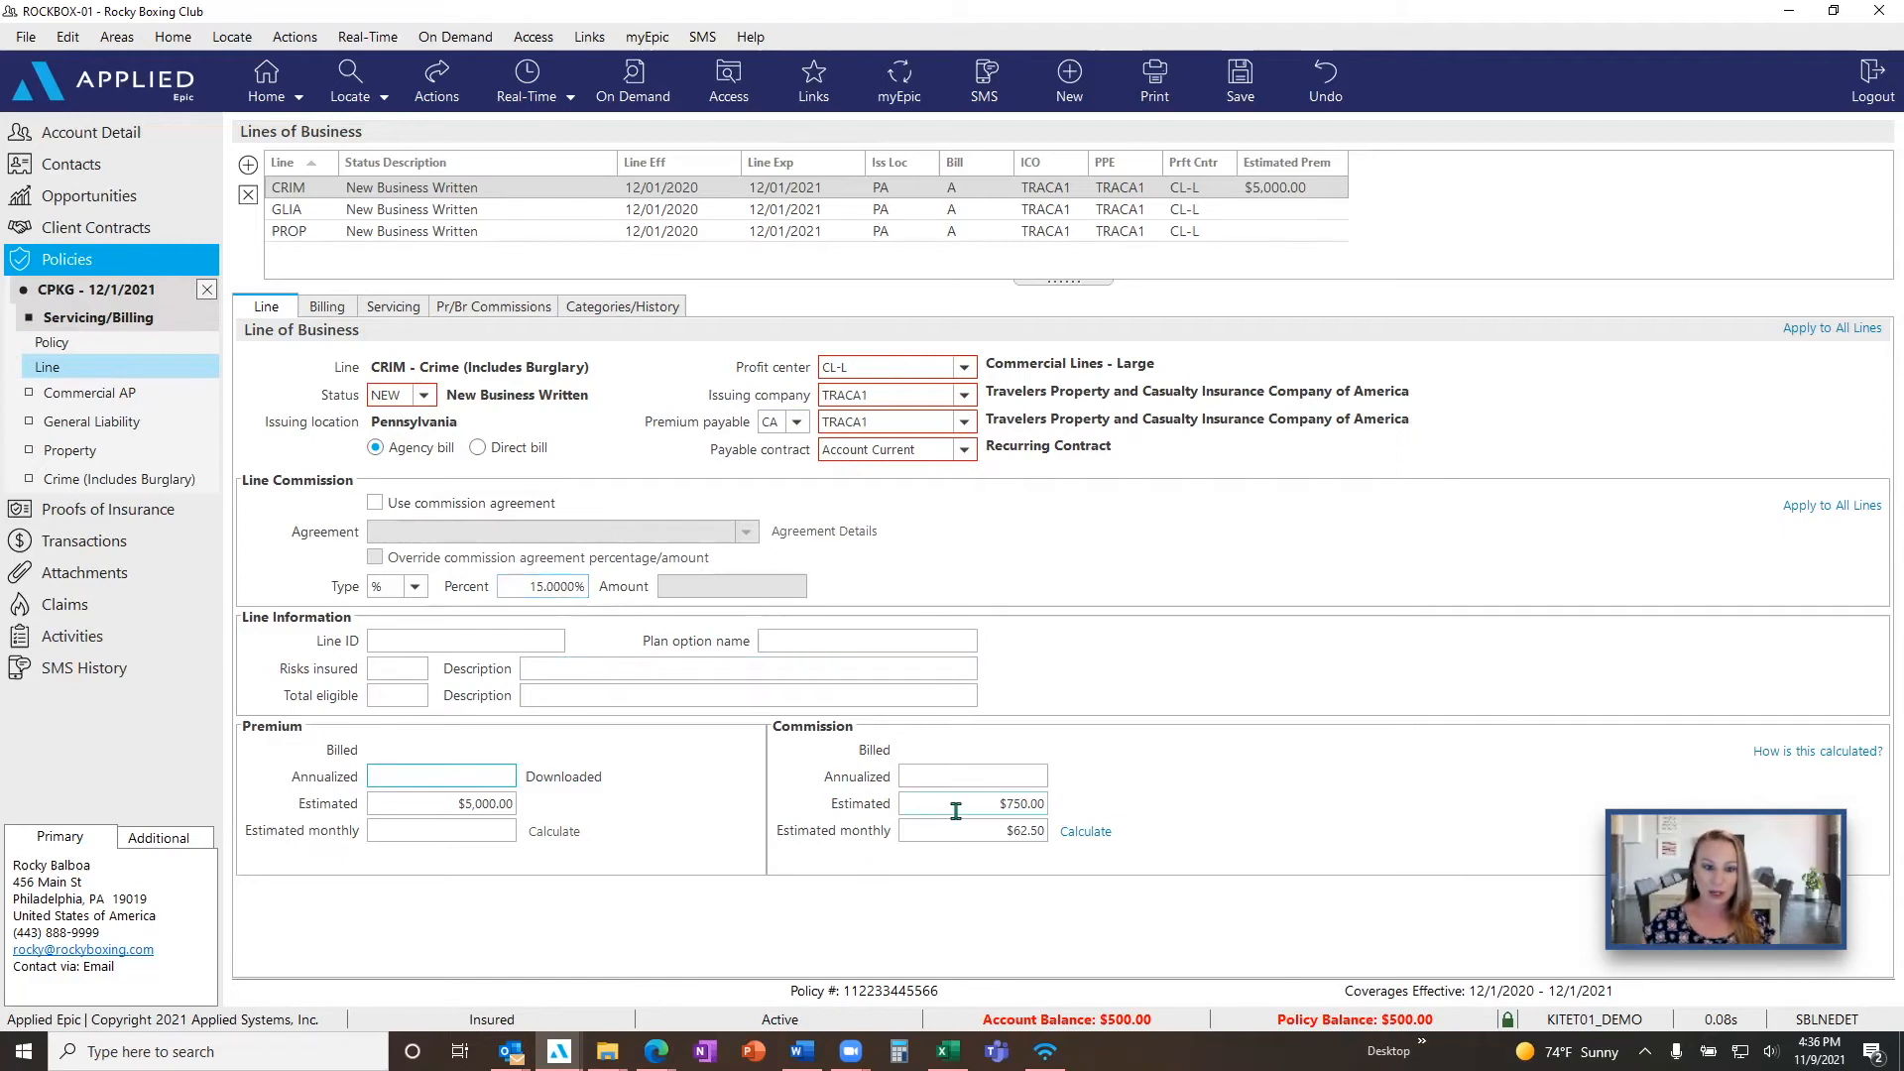
left_click(405, 805)
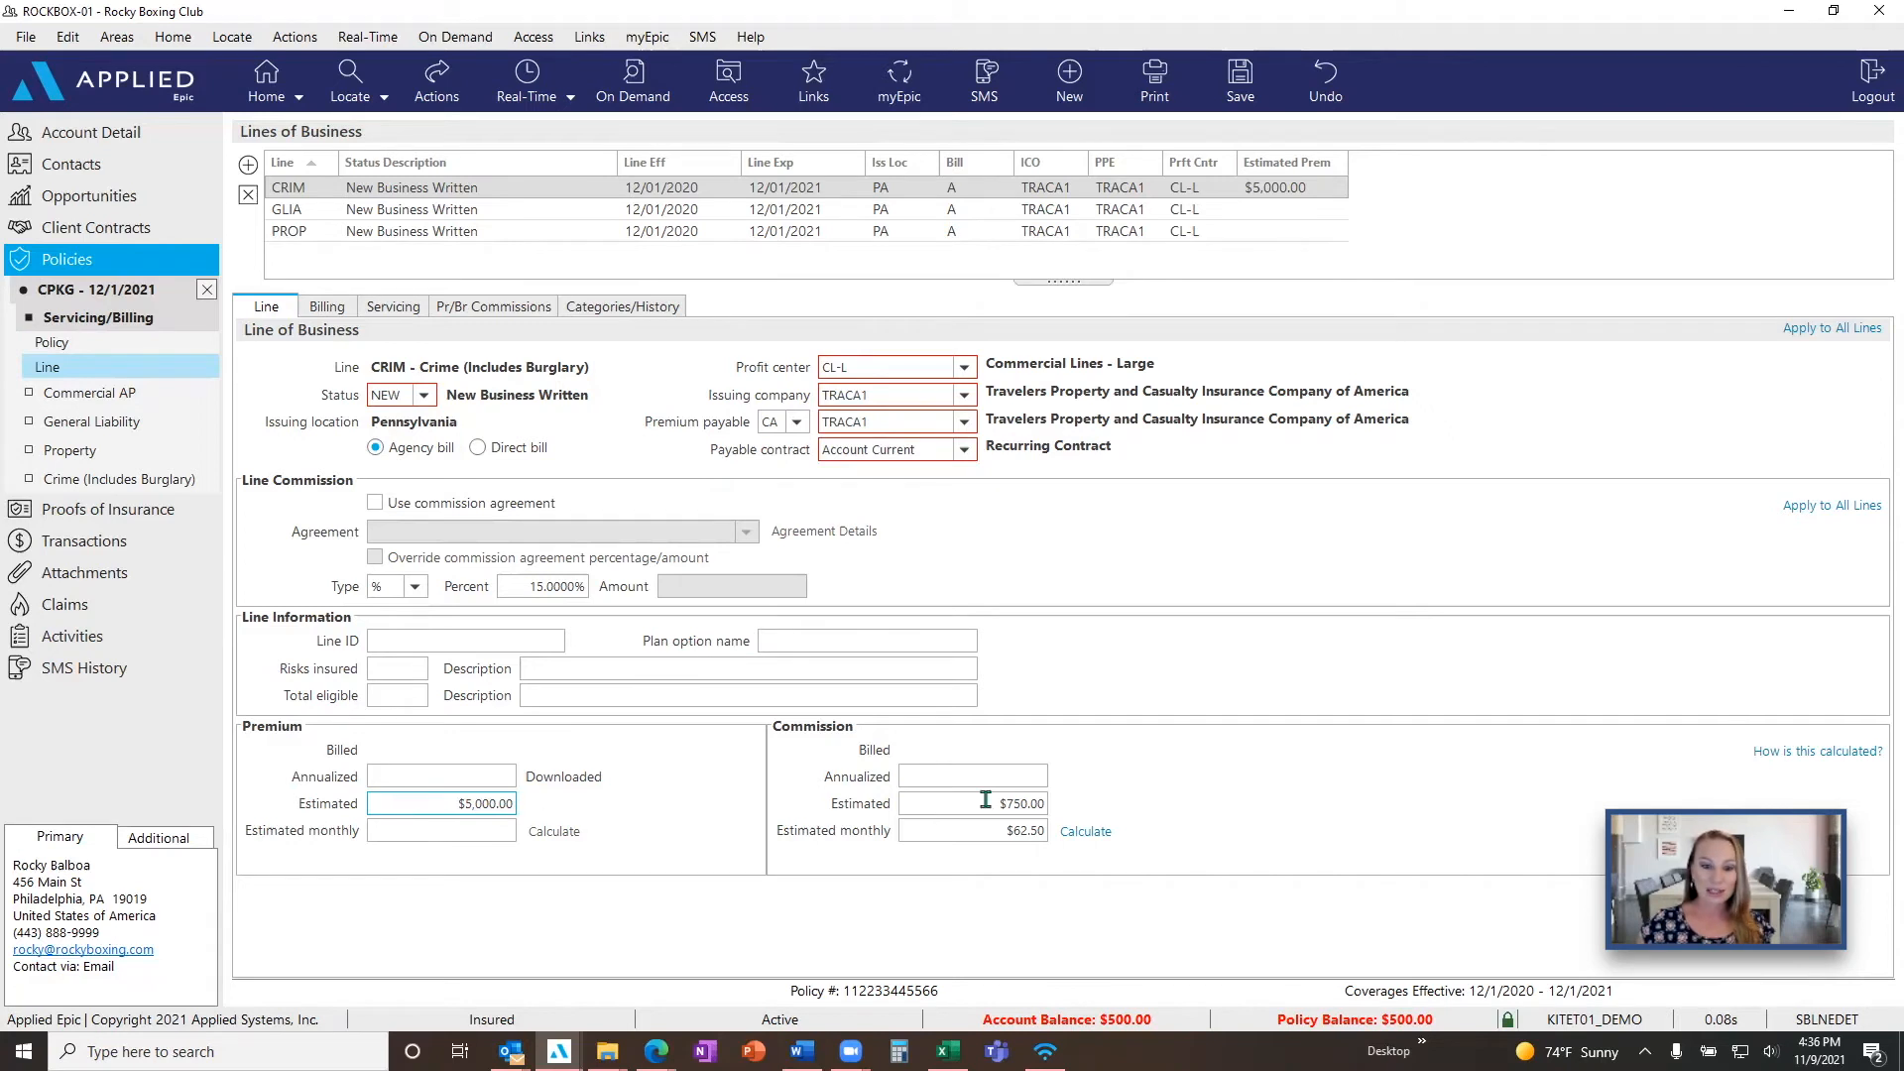
left_click(949, 807)
left_click(437, 803)
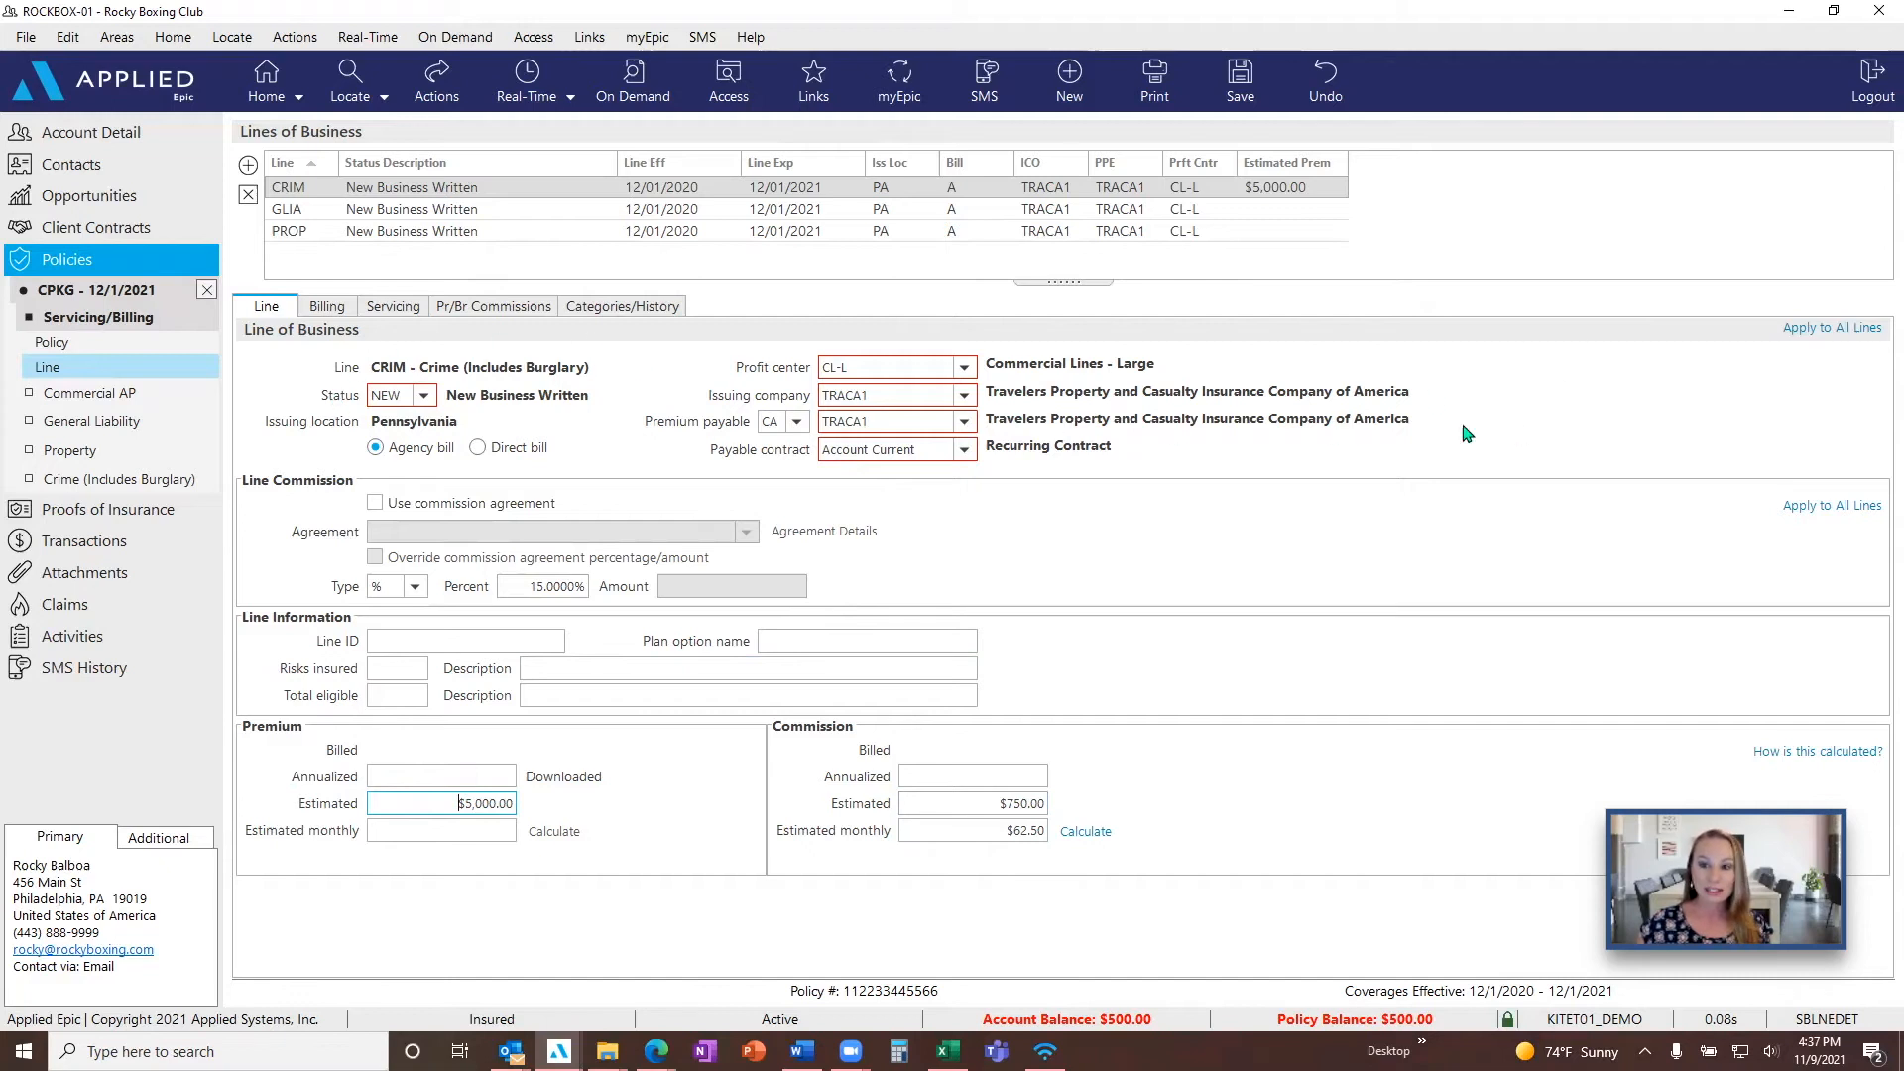
- Apply the crime line's line of business details and its line commission to all lines of the policy
left_click(1823, 338)
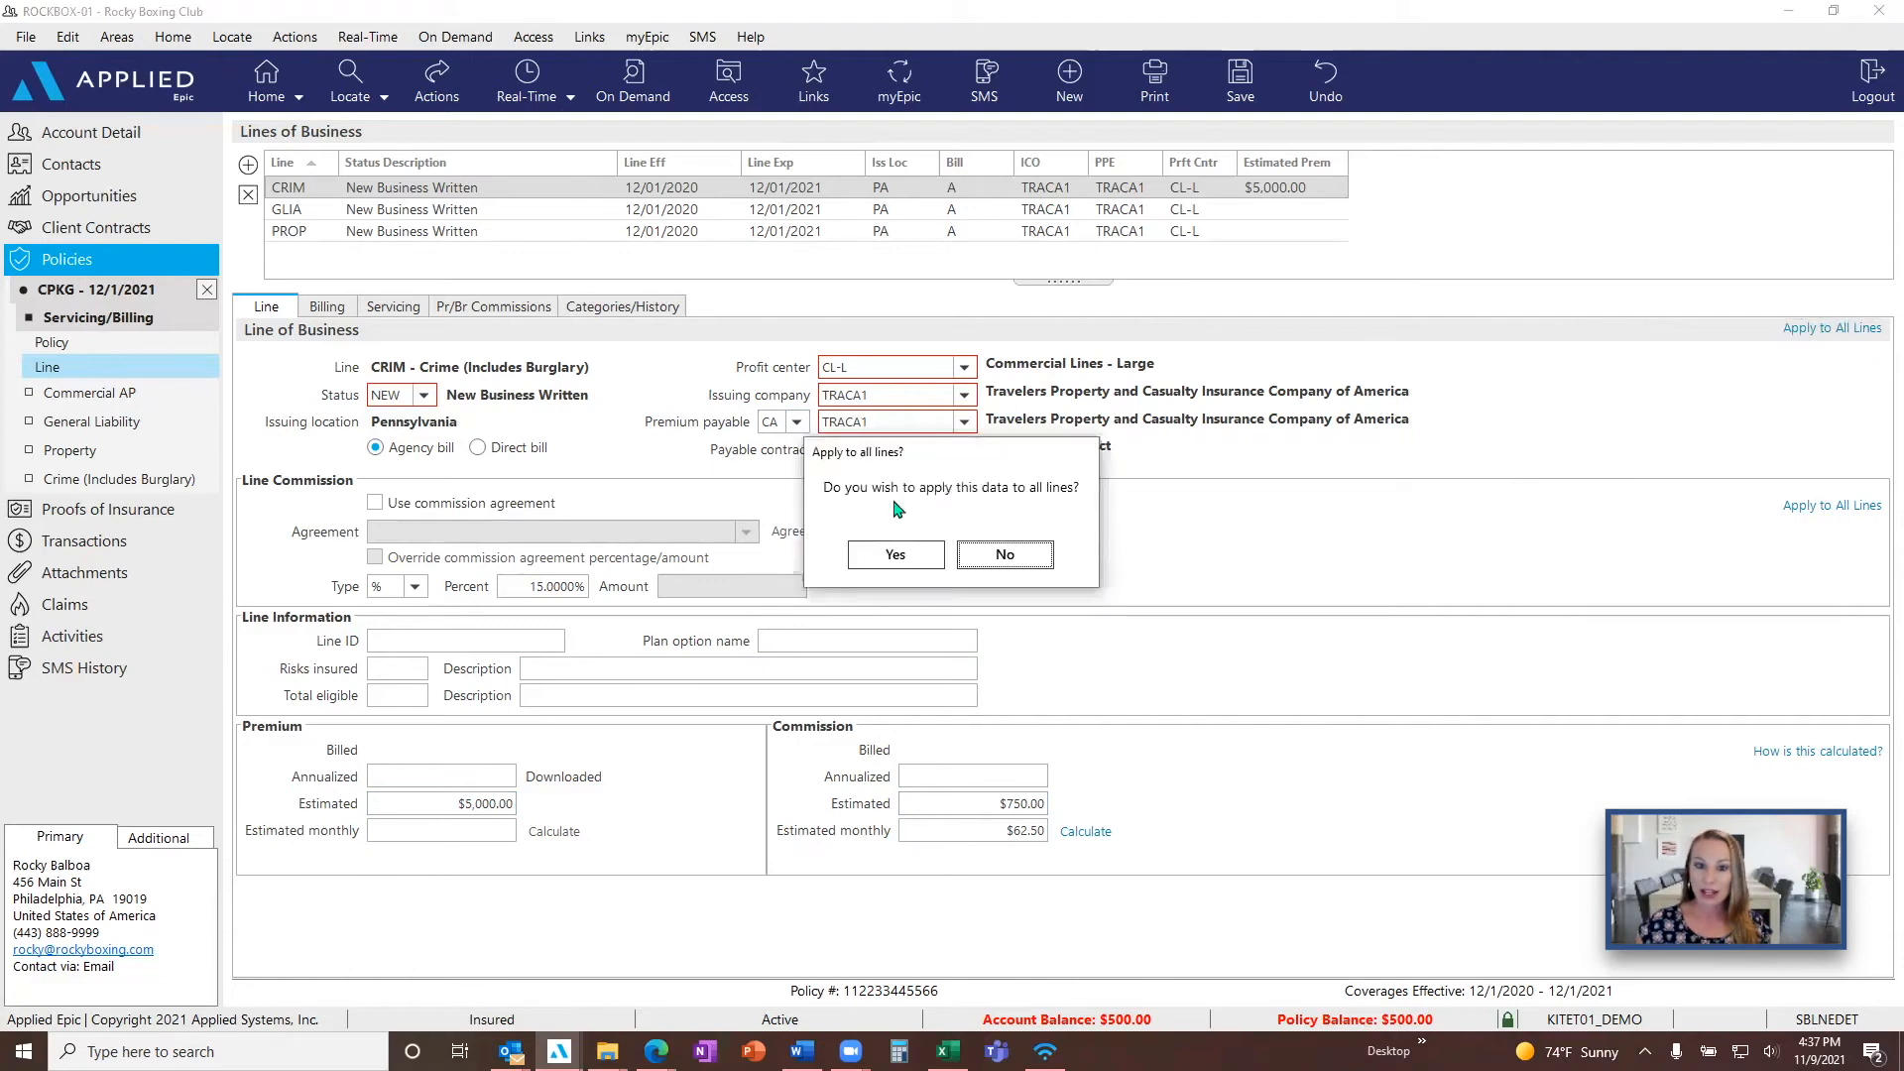
left_click(892, 555)
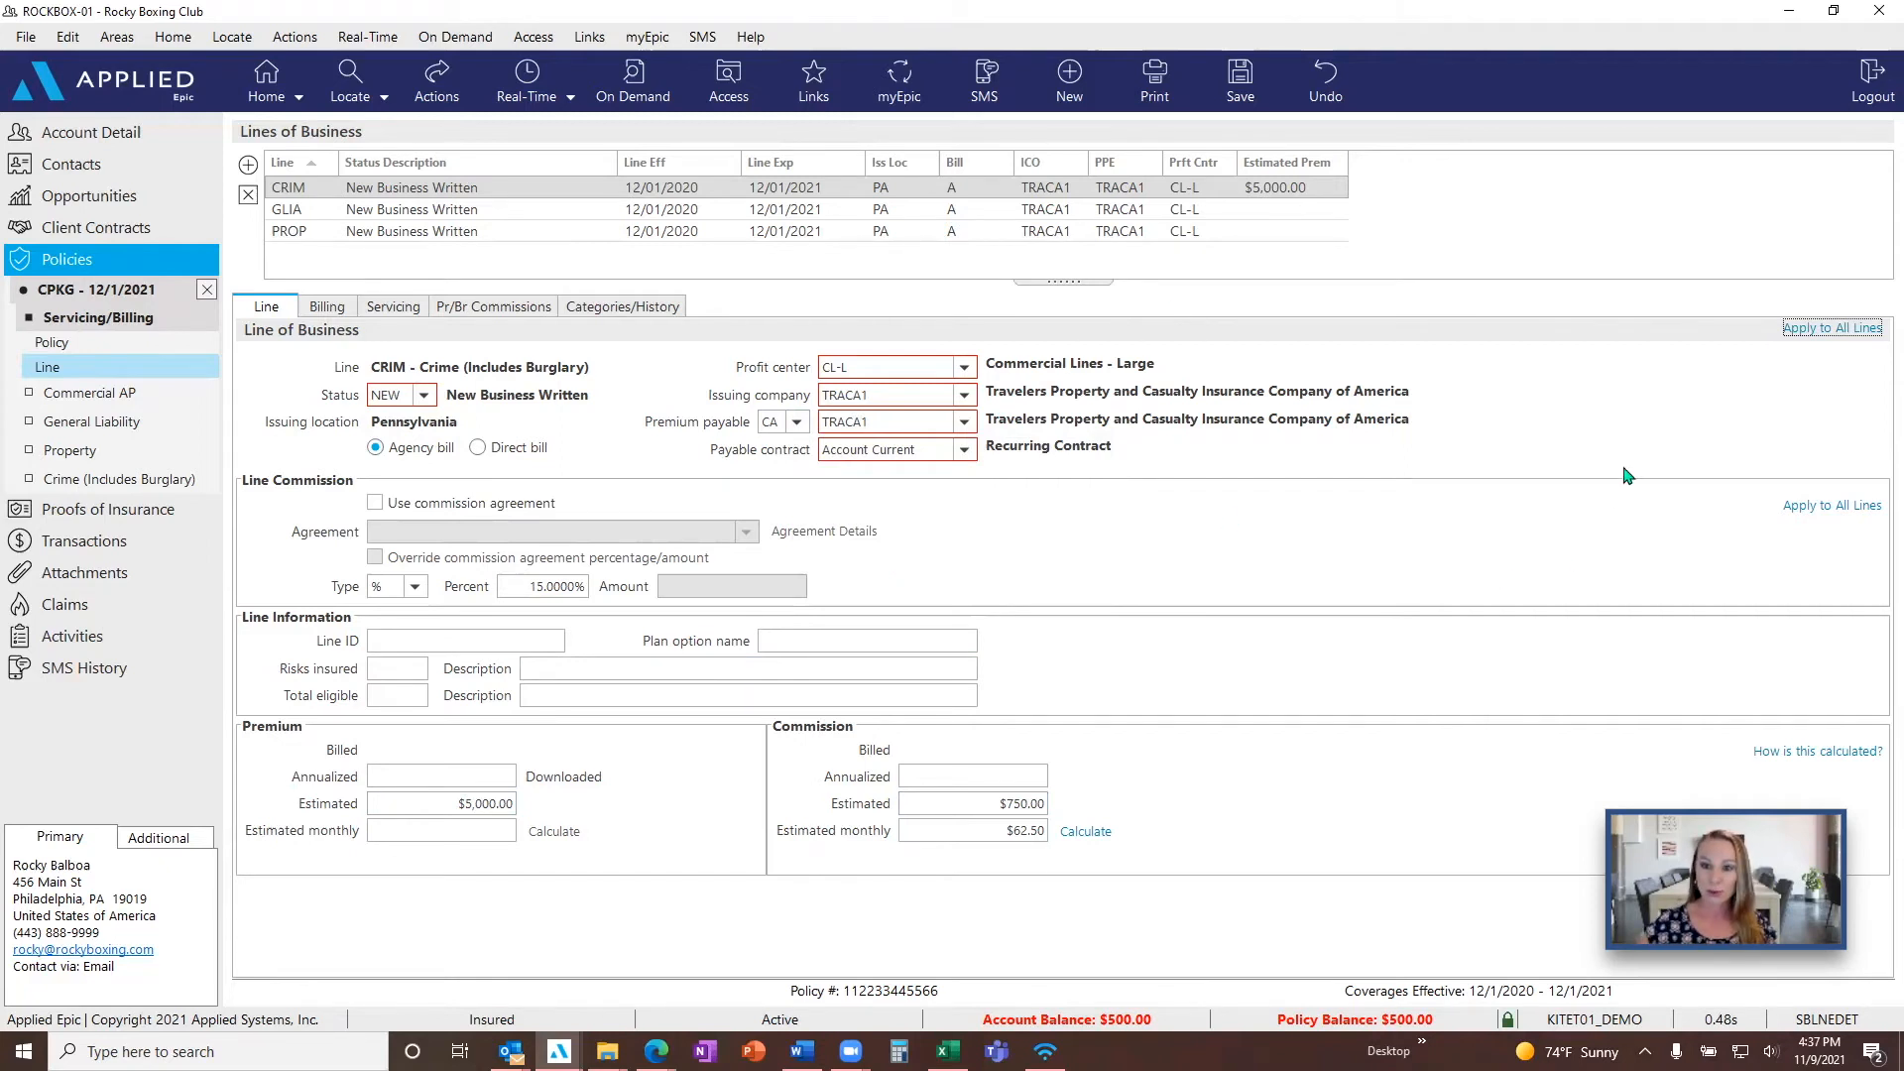
left_click(1805, 512)
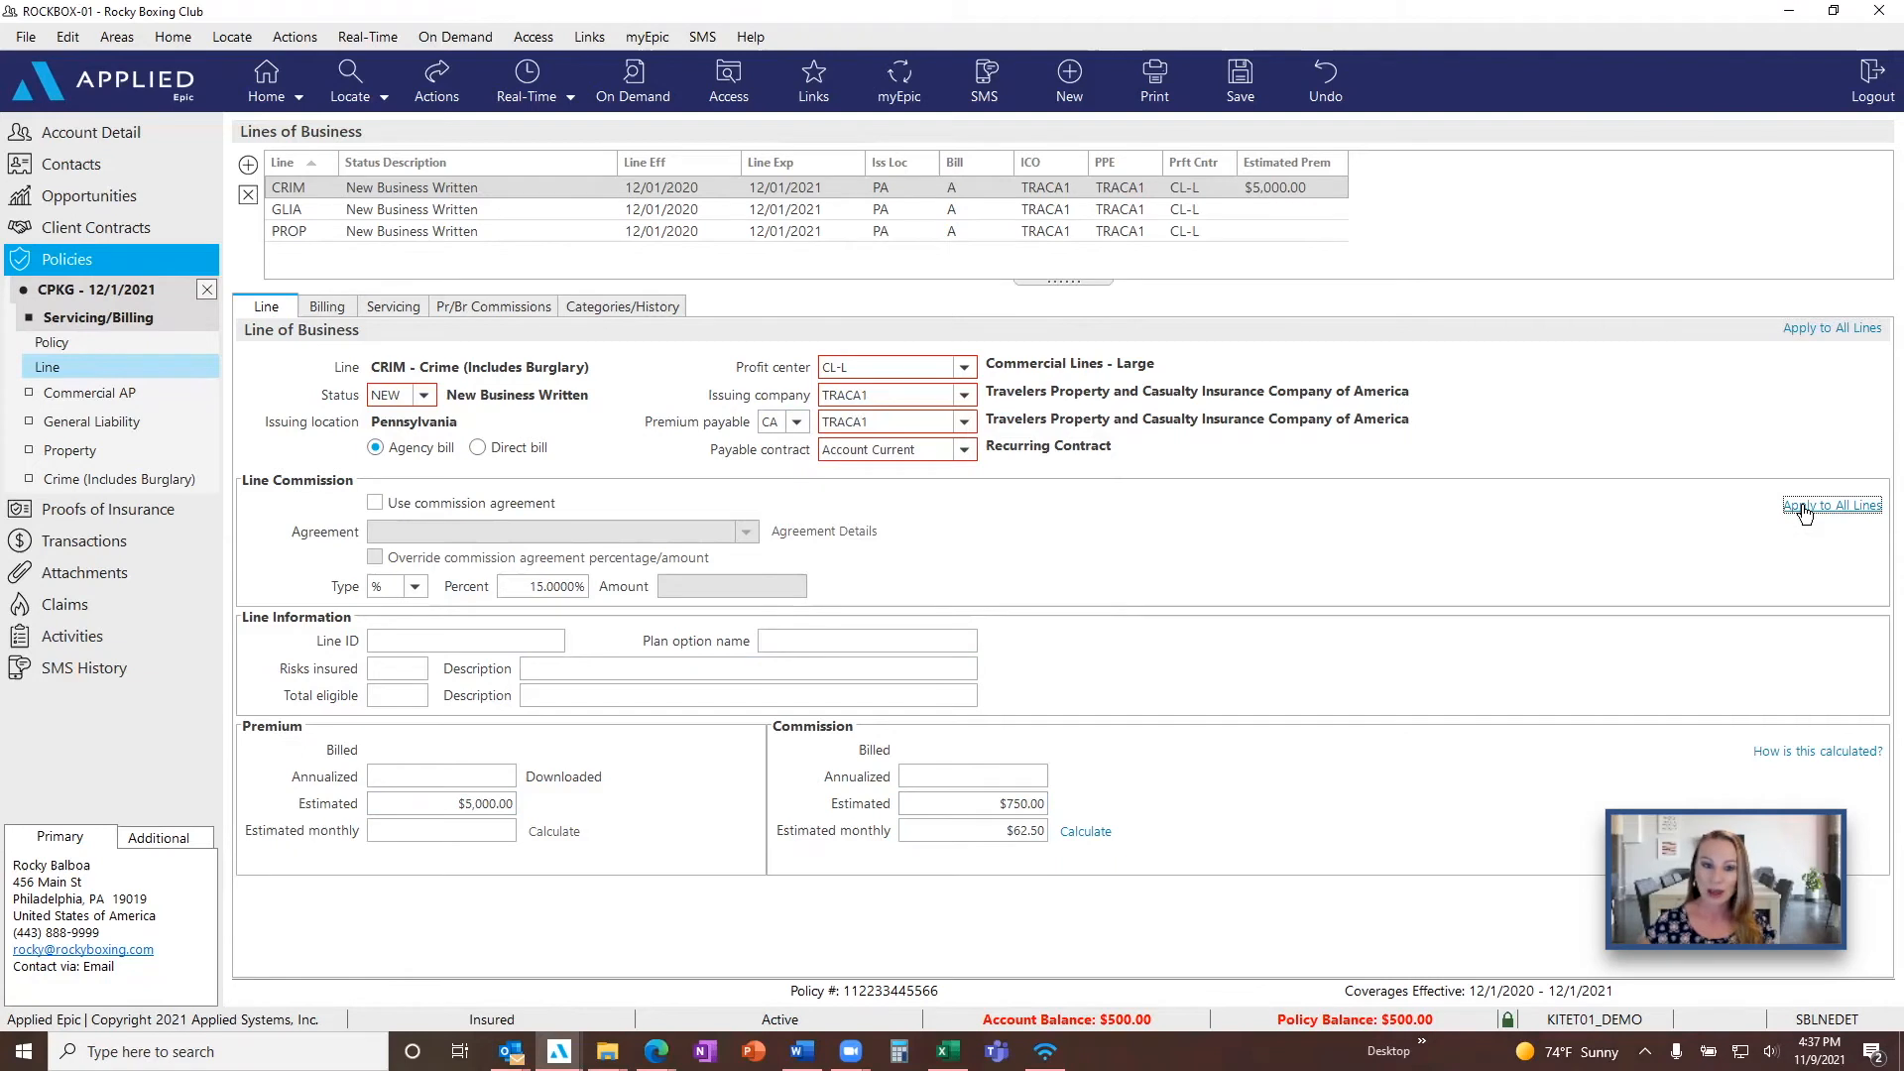
left_click(894, 555)
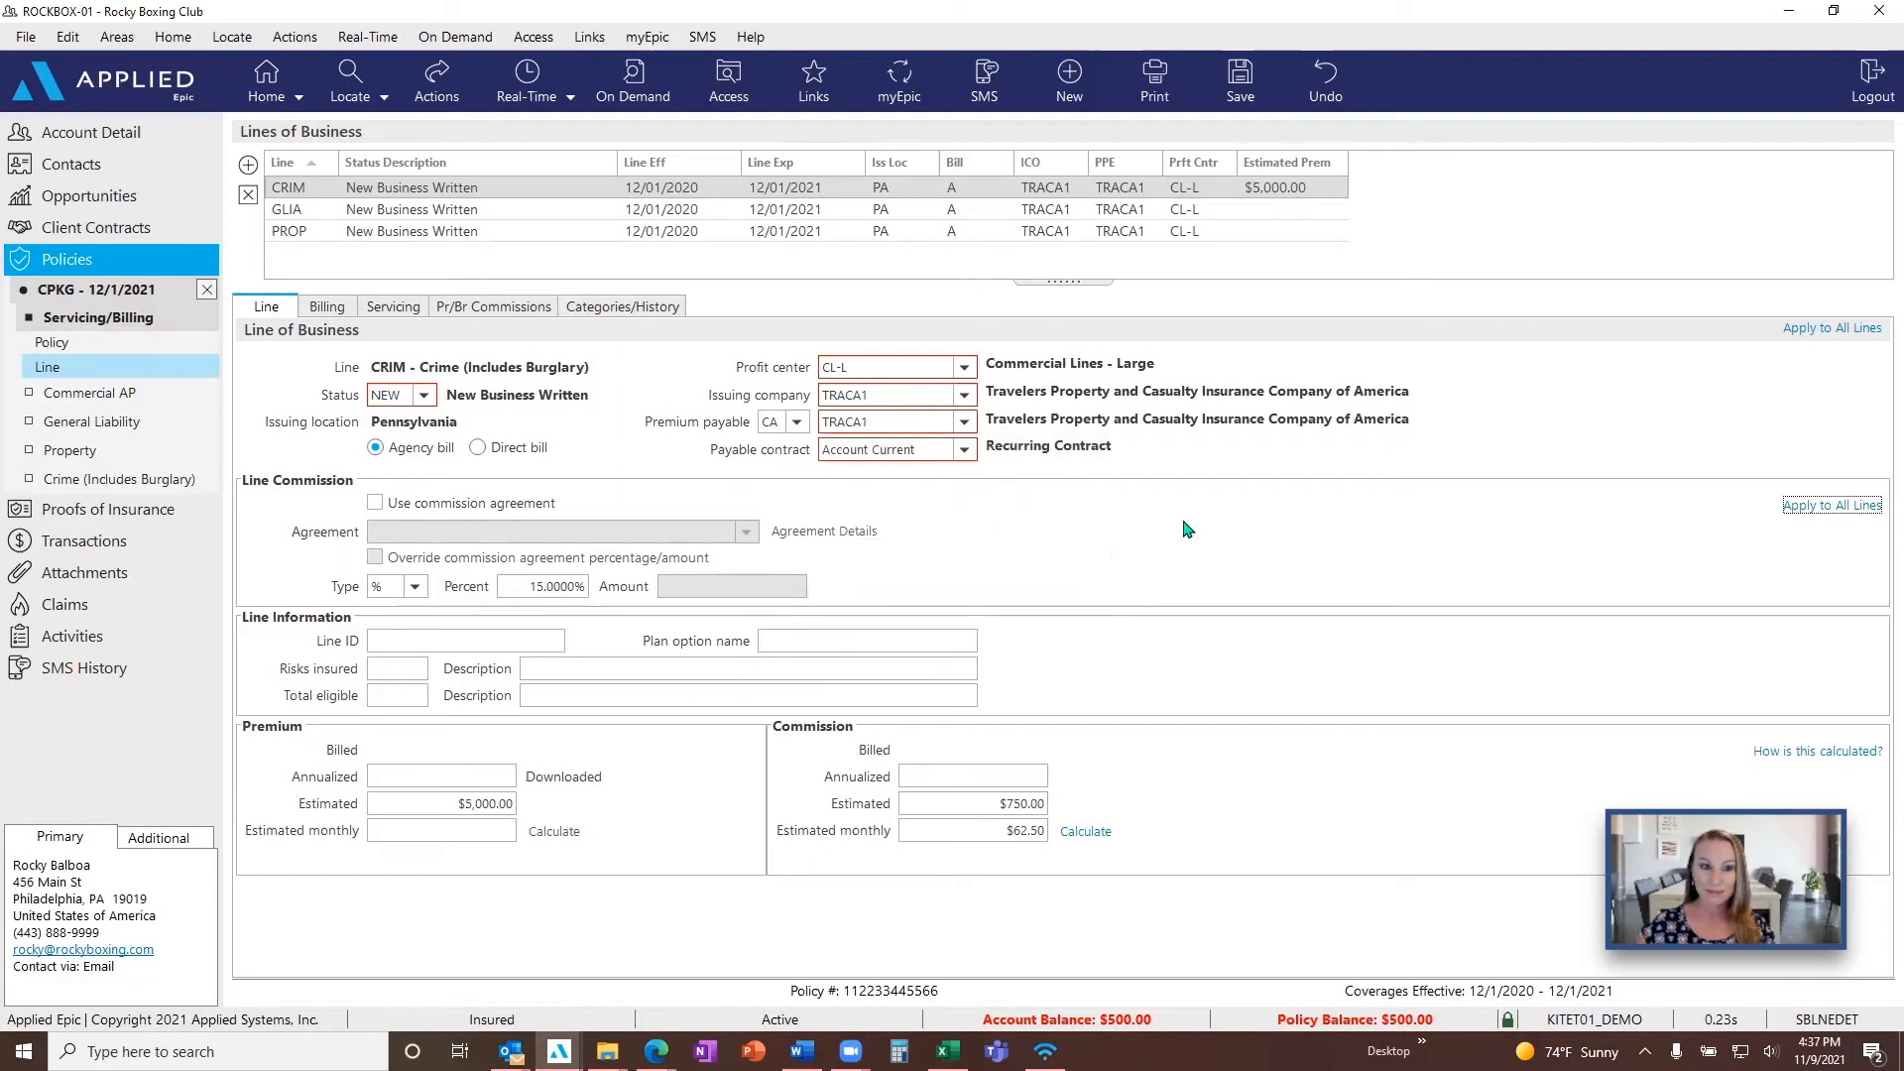
- Open the crime line's producer/broker commissions and select the existing PPAY entry
left_click(474, 310)
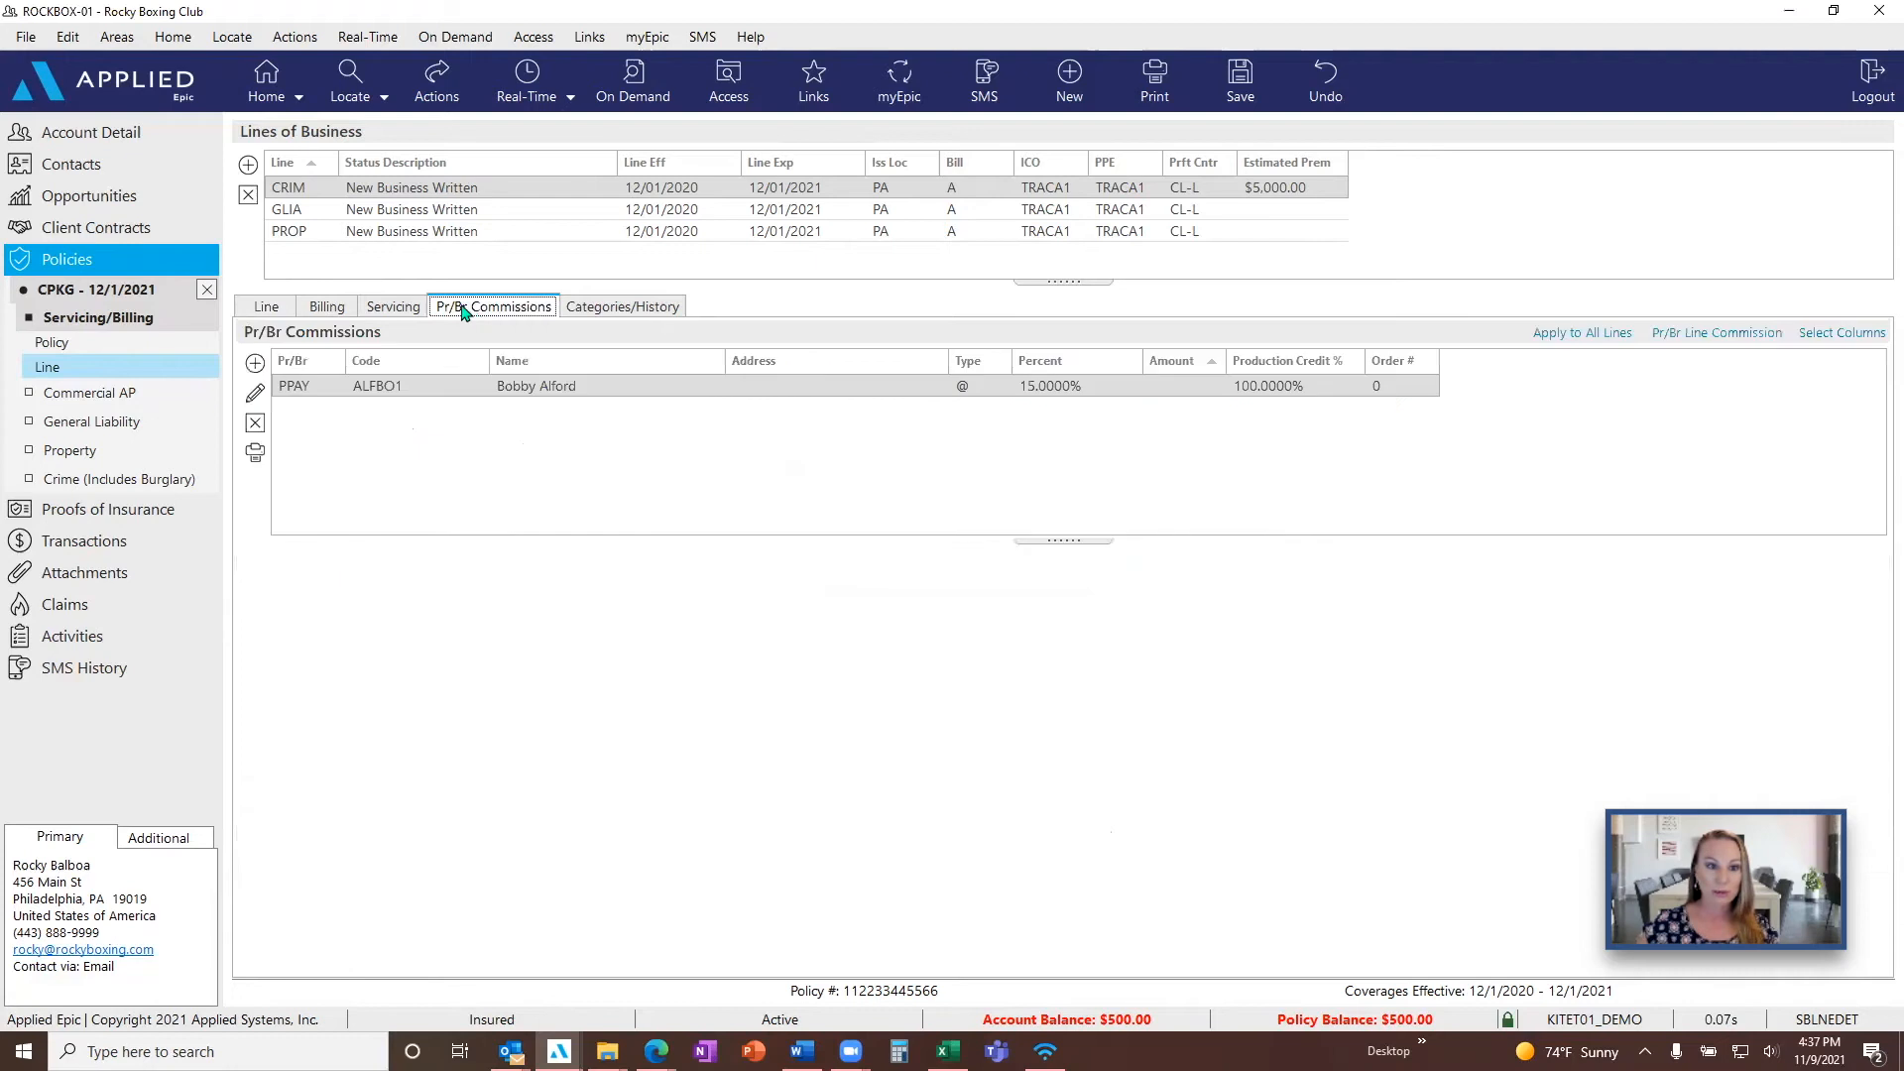
left_click(749, 398)
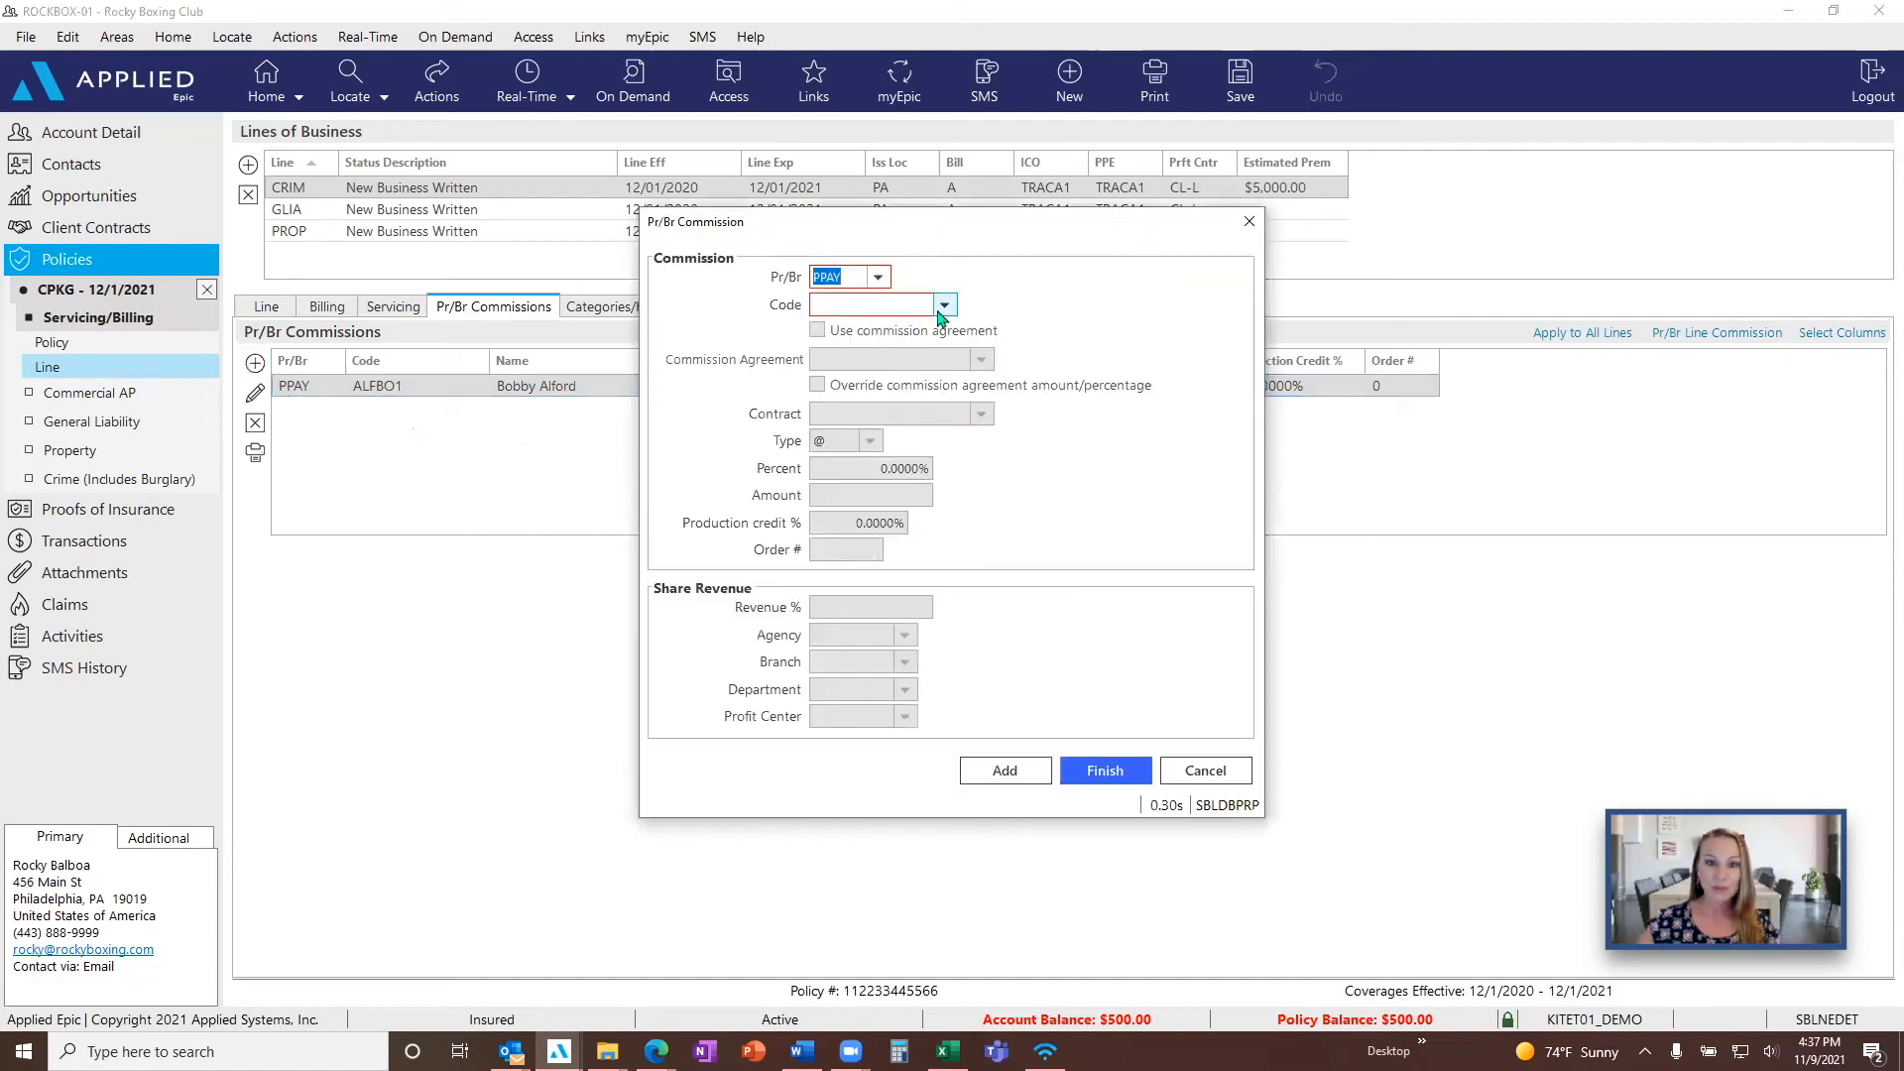
left_click(944, 307)
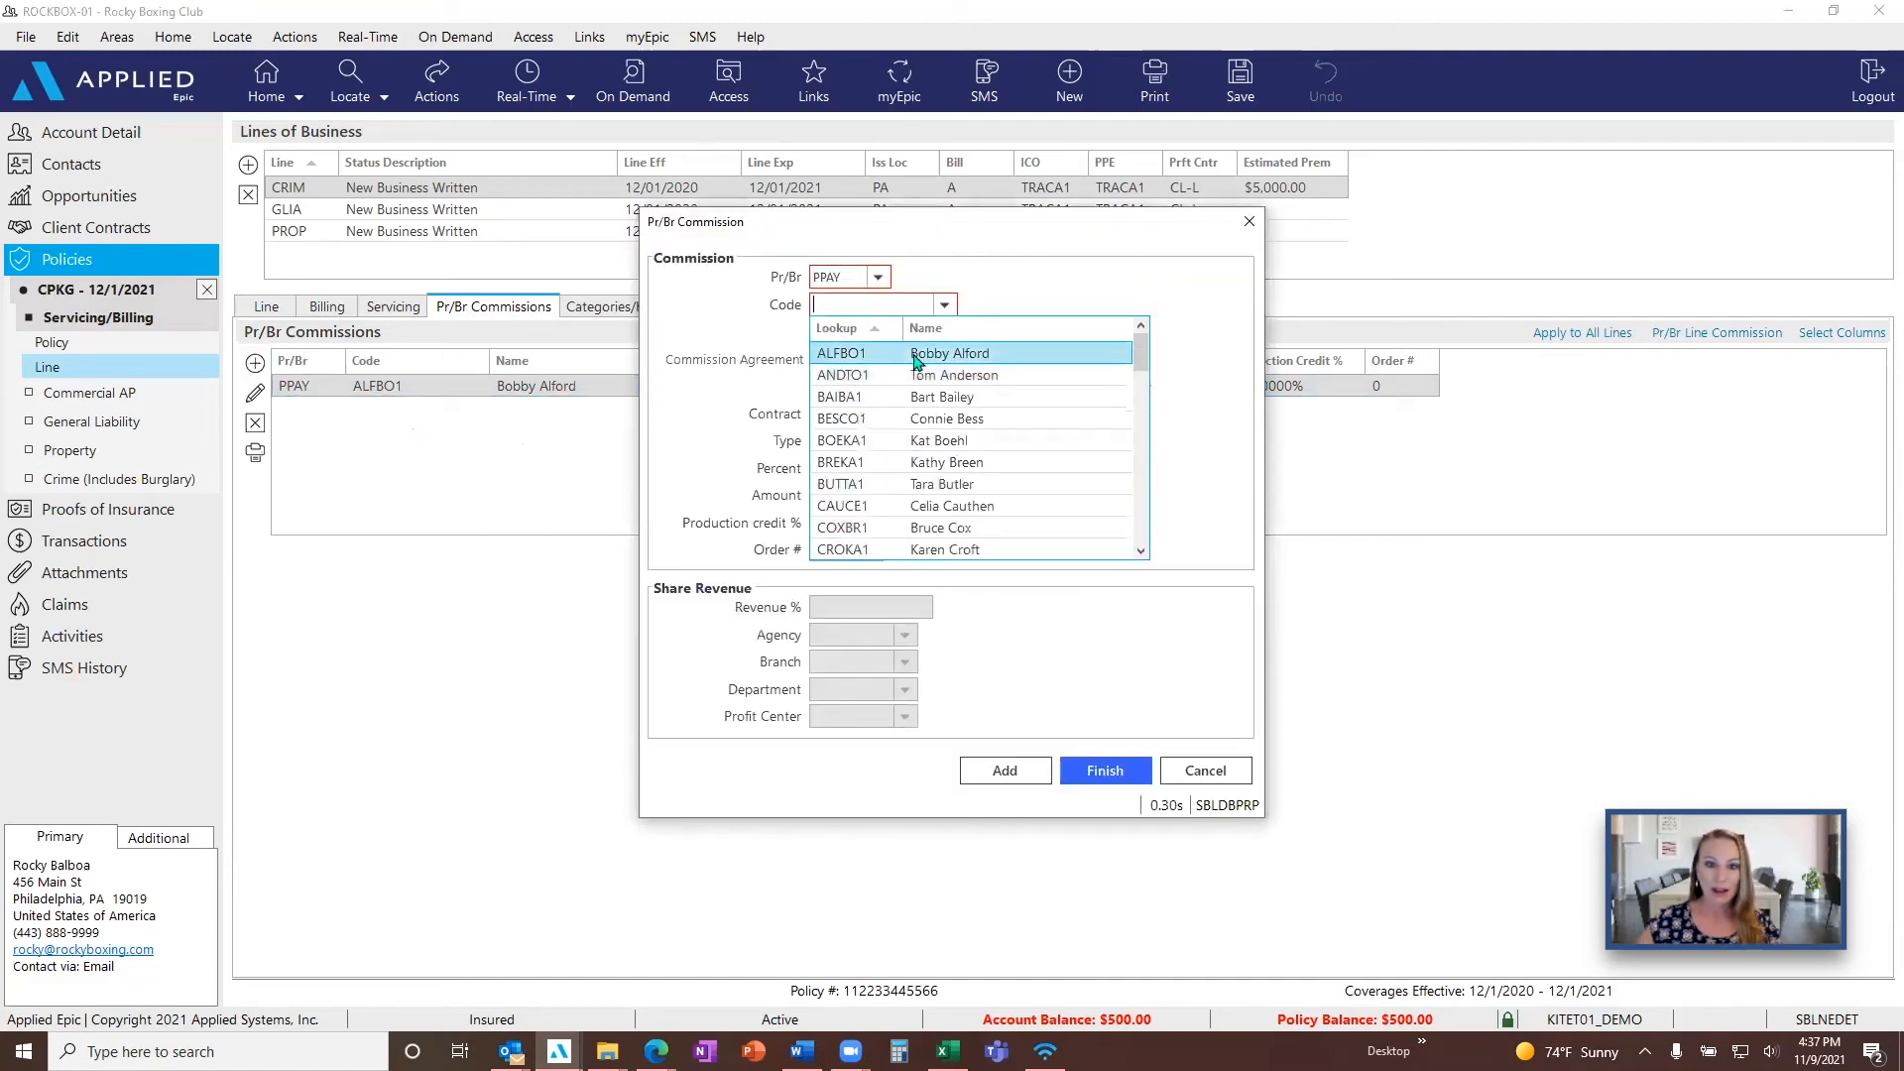
left_click(925, 374)
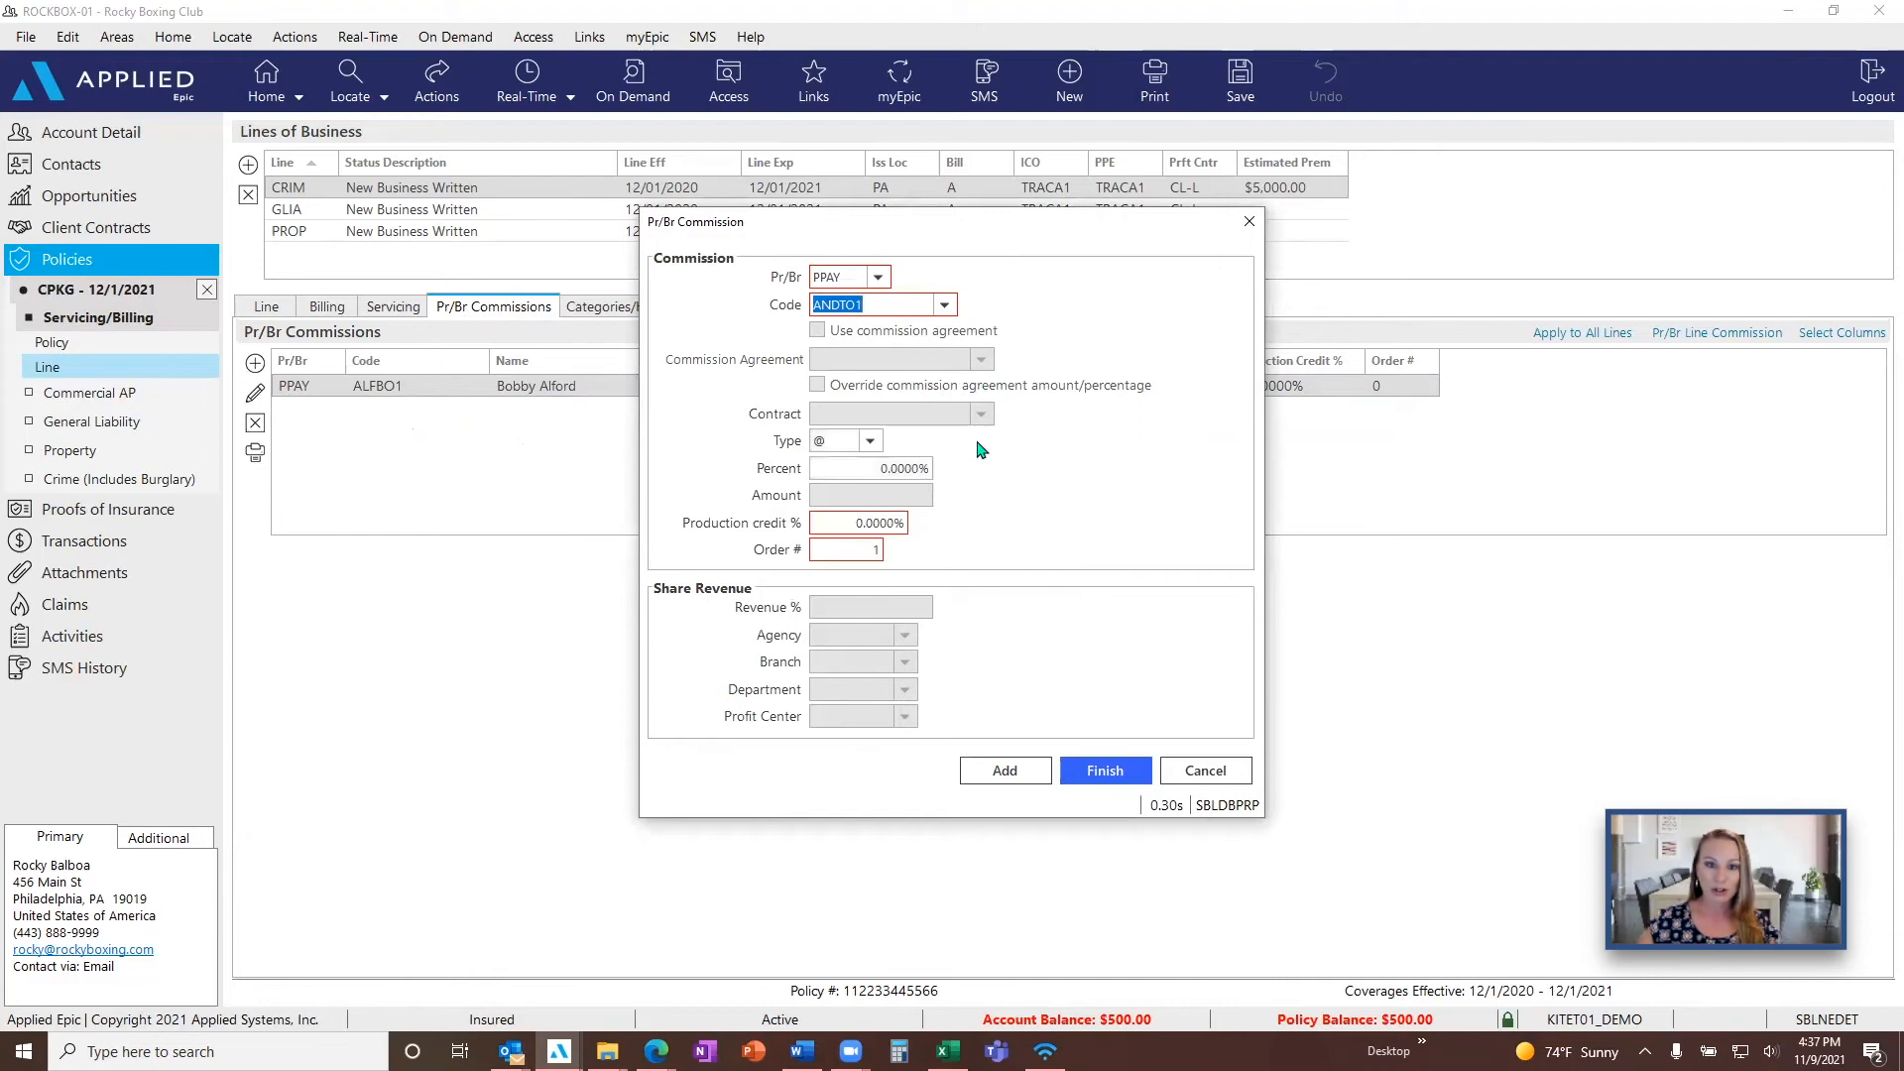
left_click(945, 305)
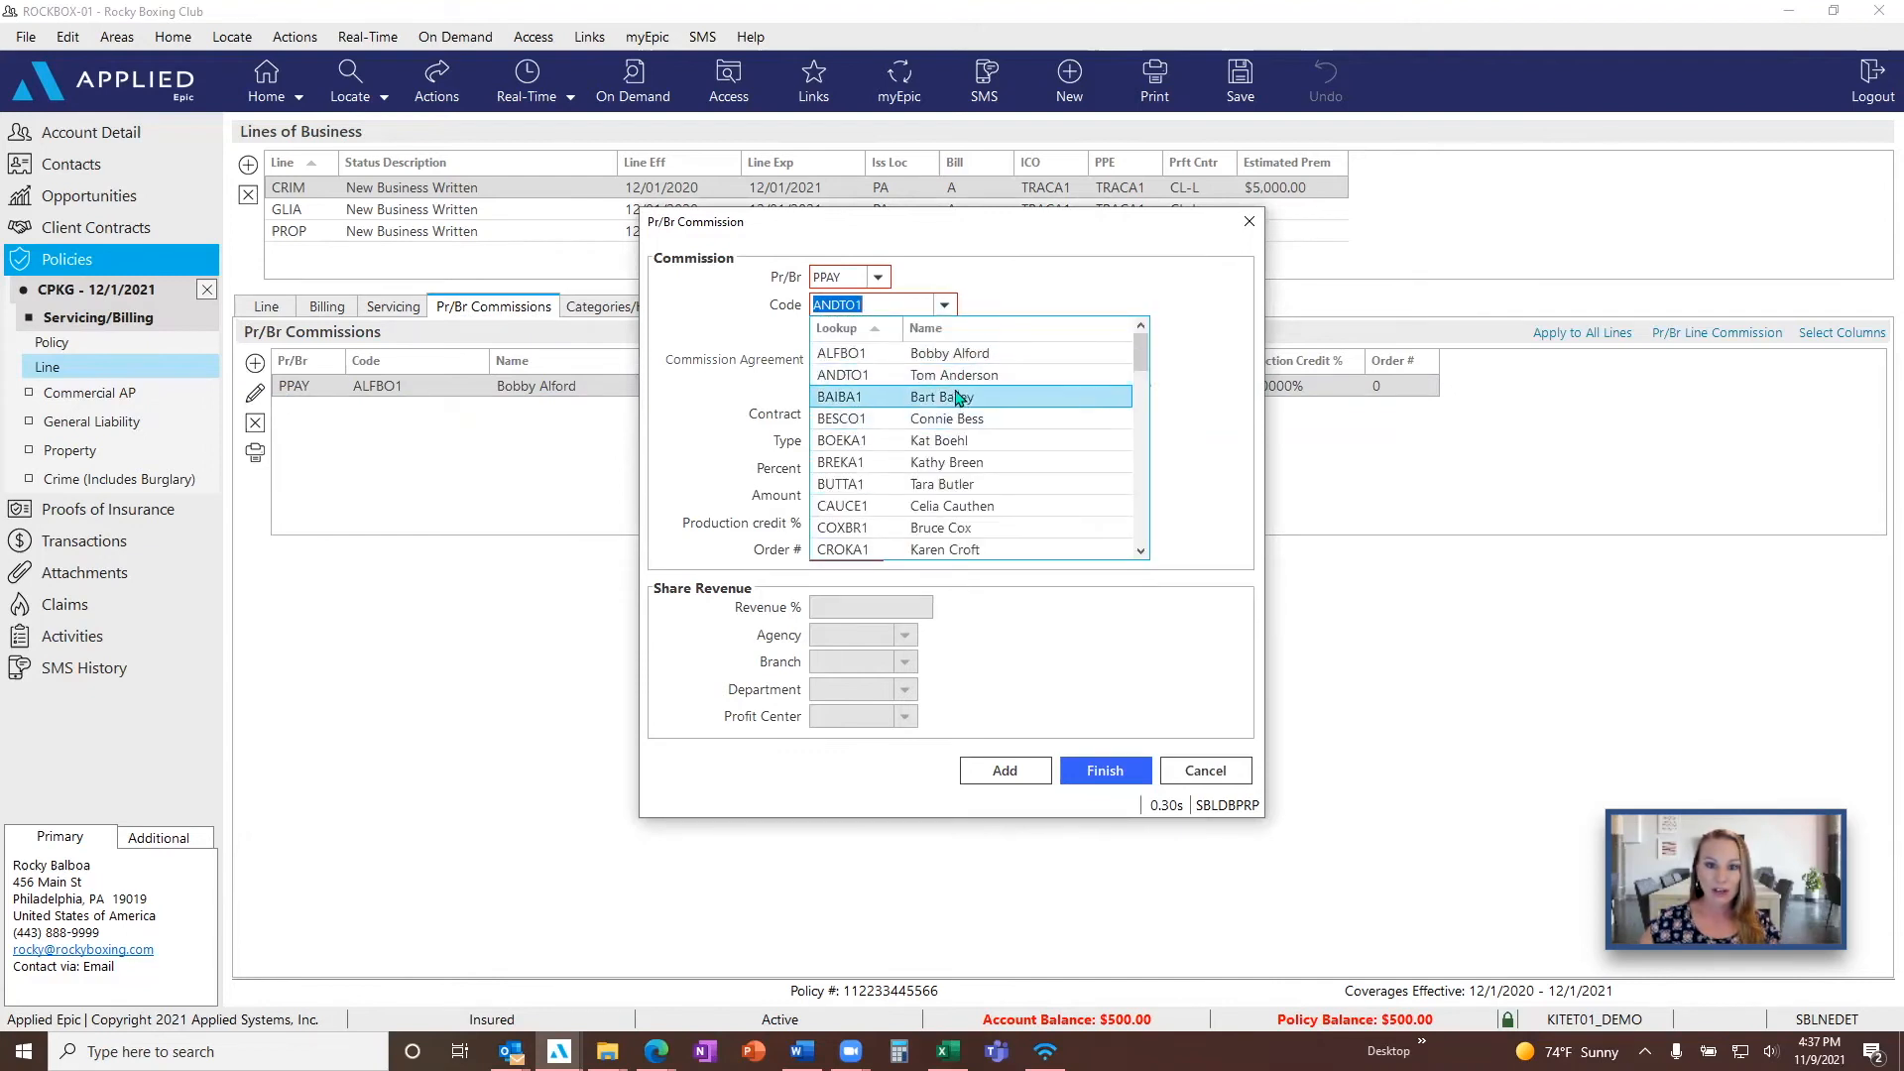
left_click(957, 397)
left_click(903, 359)
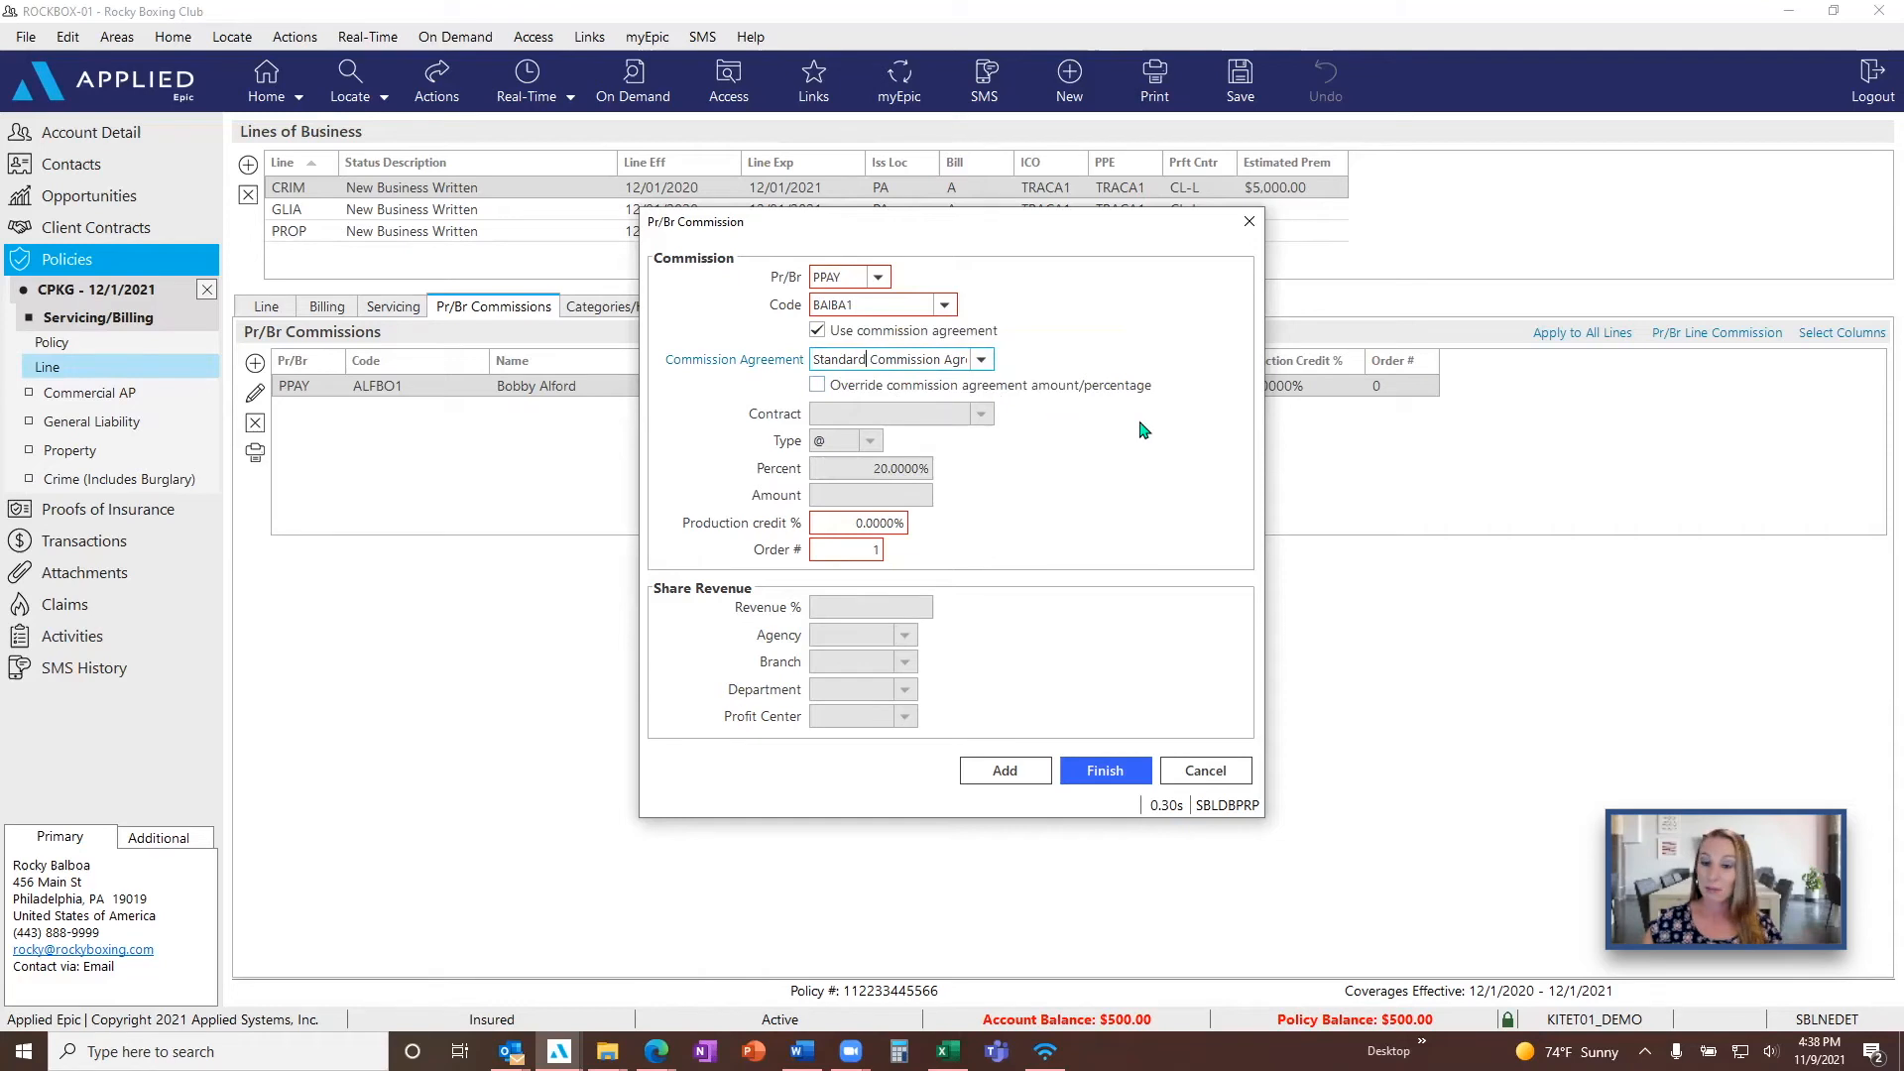
left_click(981, 361)
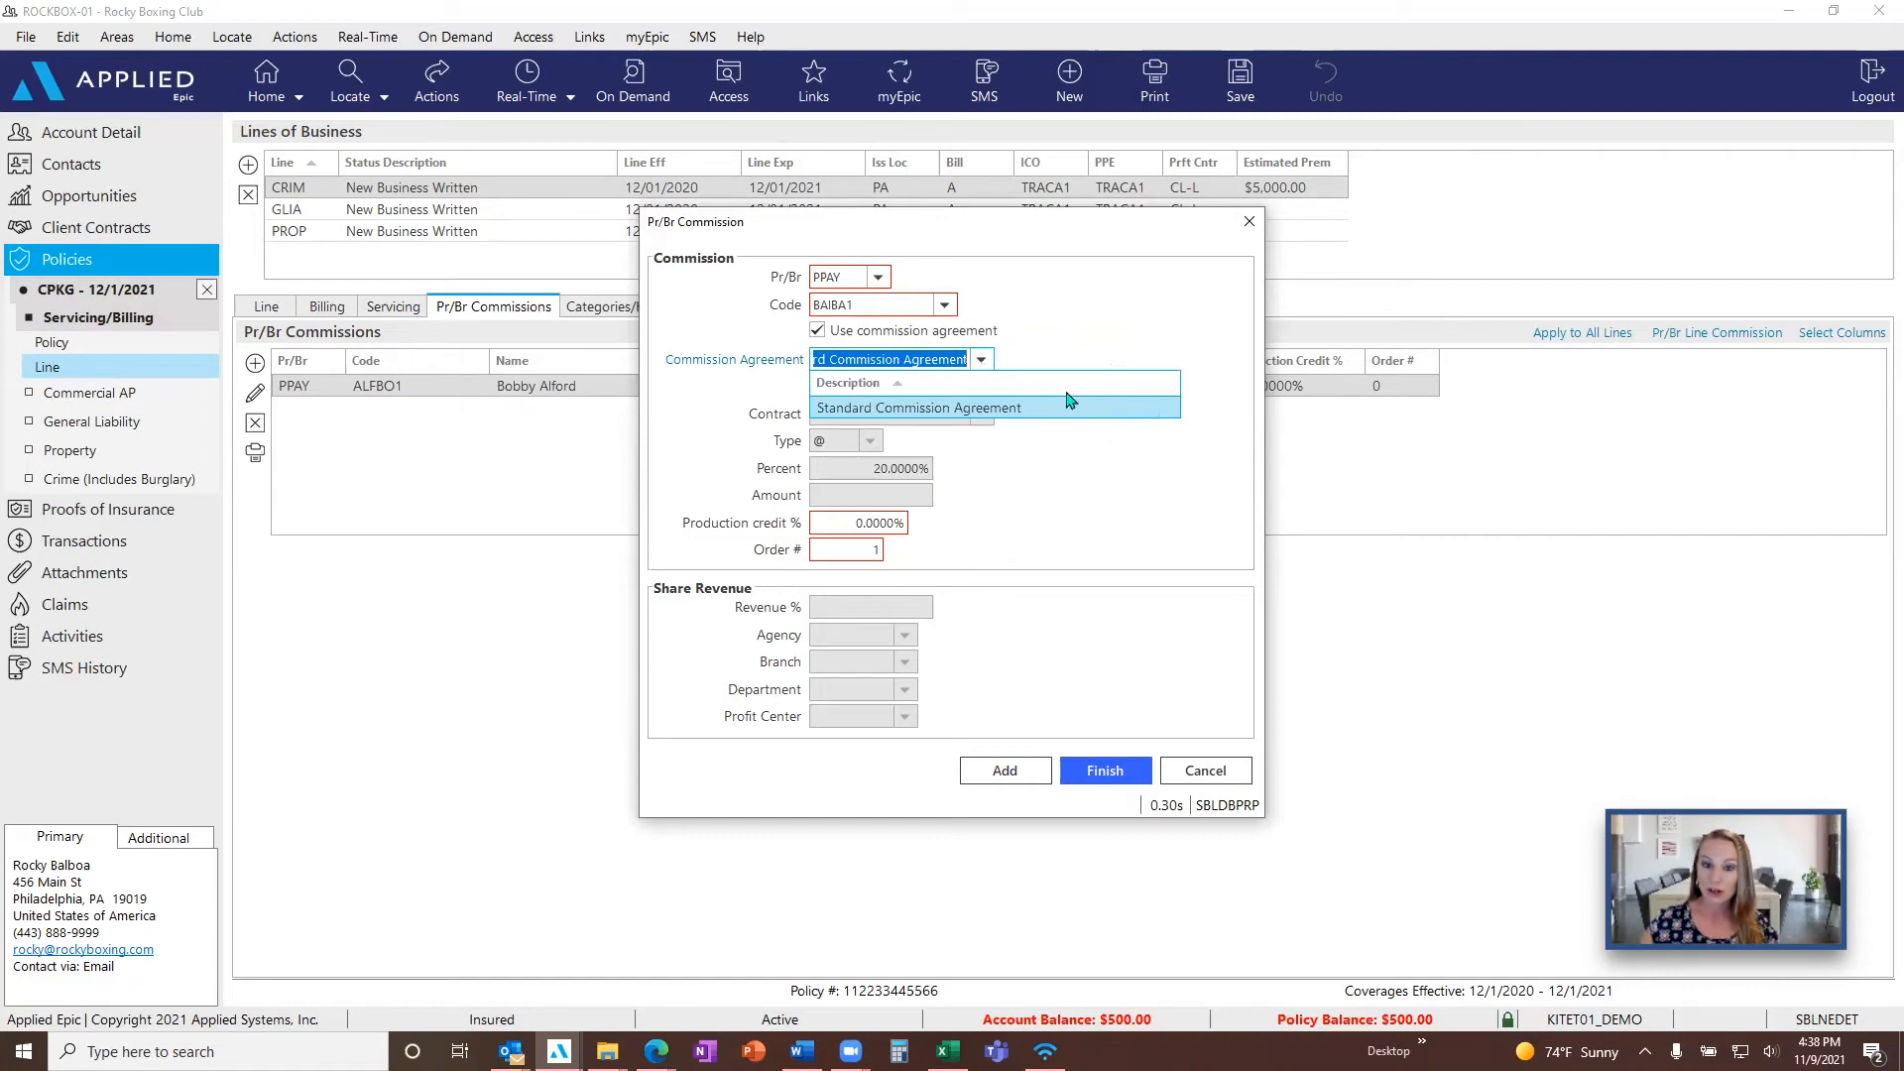
left_click(982, 363)
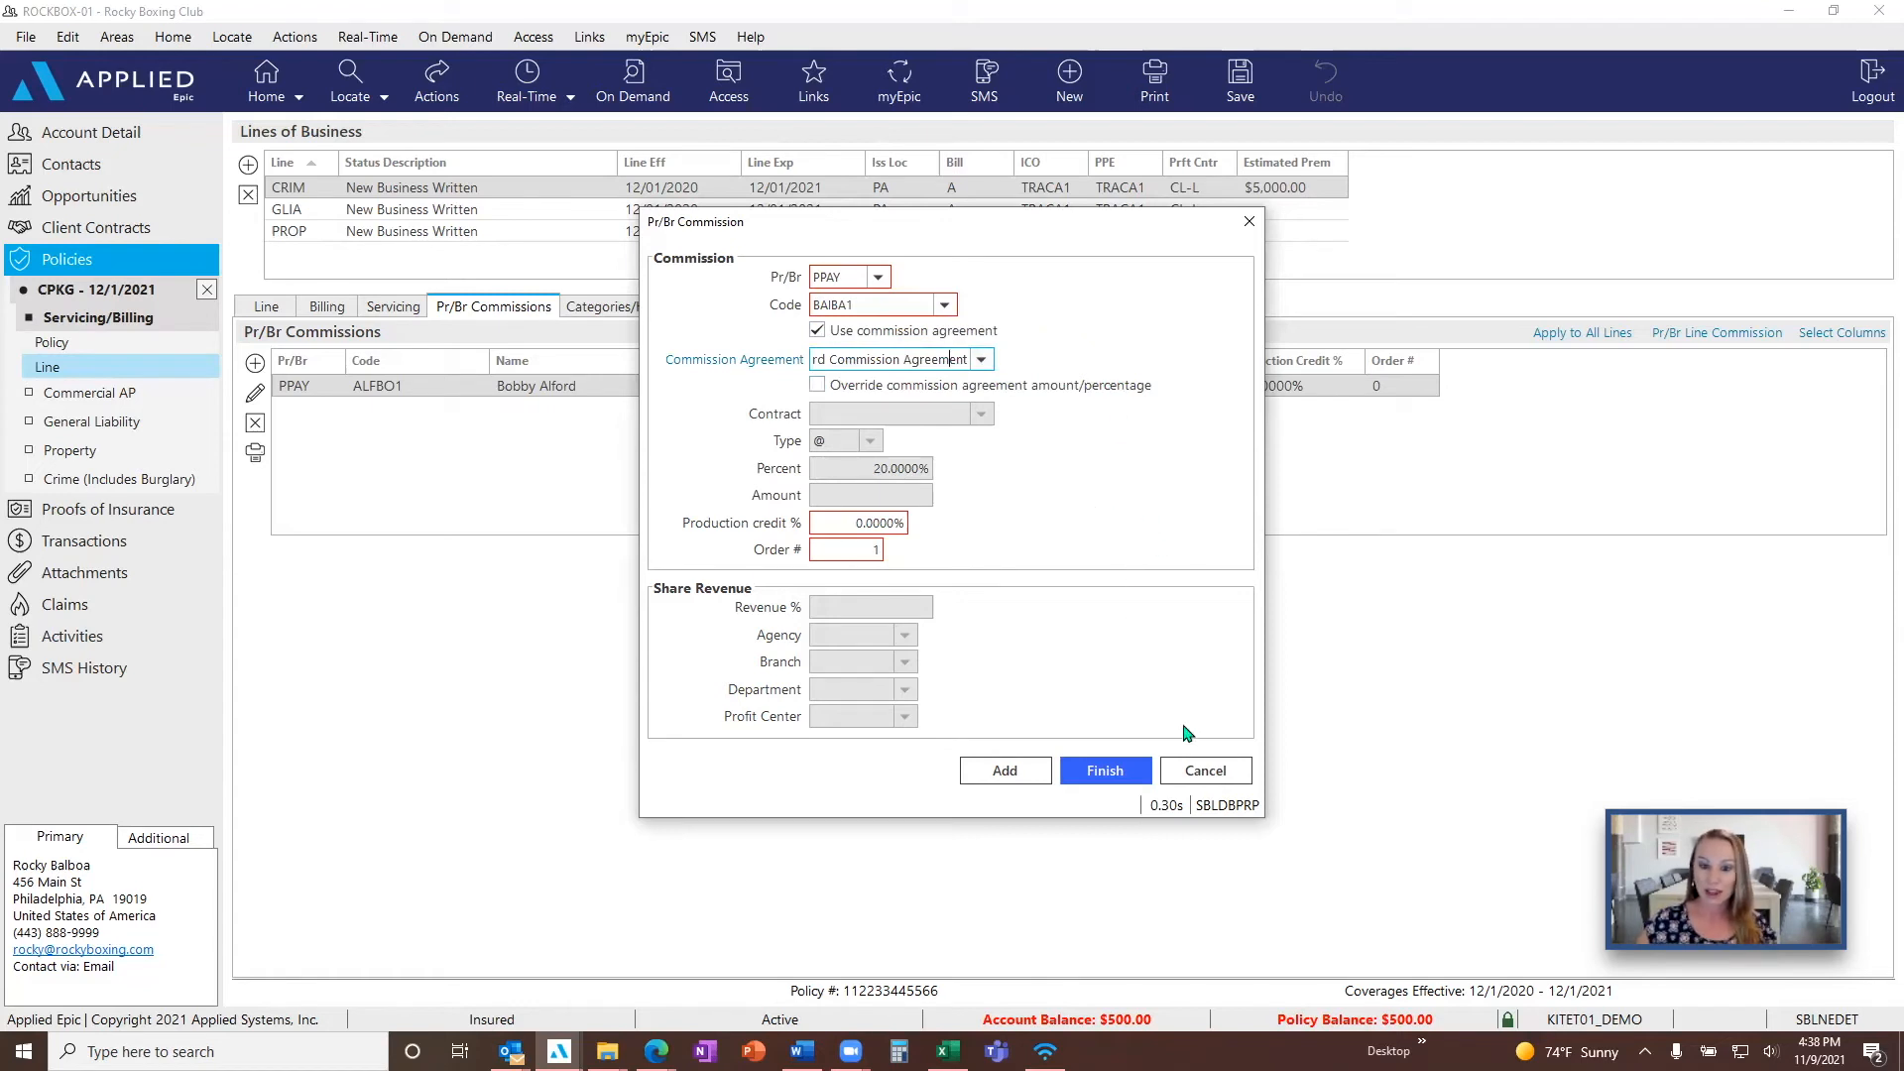
left_click(1205, 772)
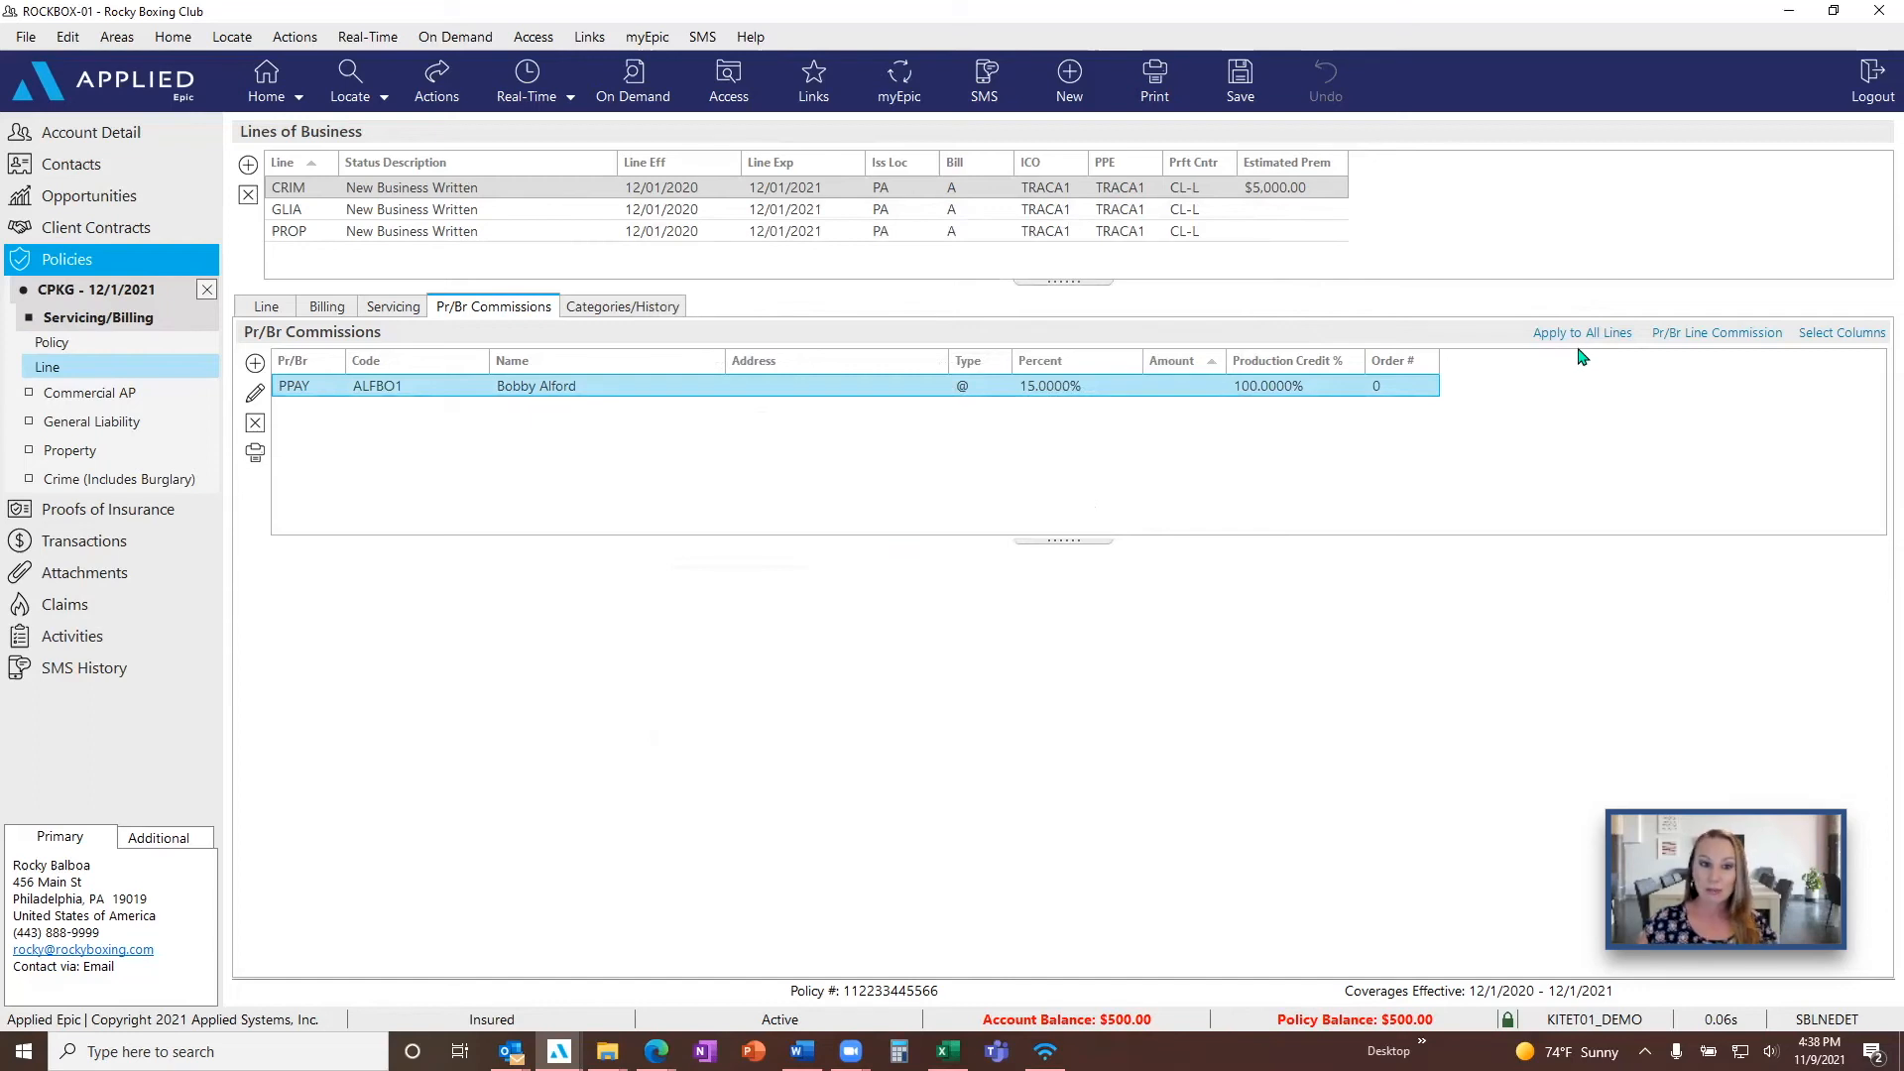
- Apply the crime line's producer/broker commissions to all lines of the policy
left_click(1577, 335)
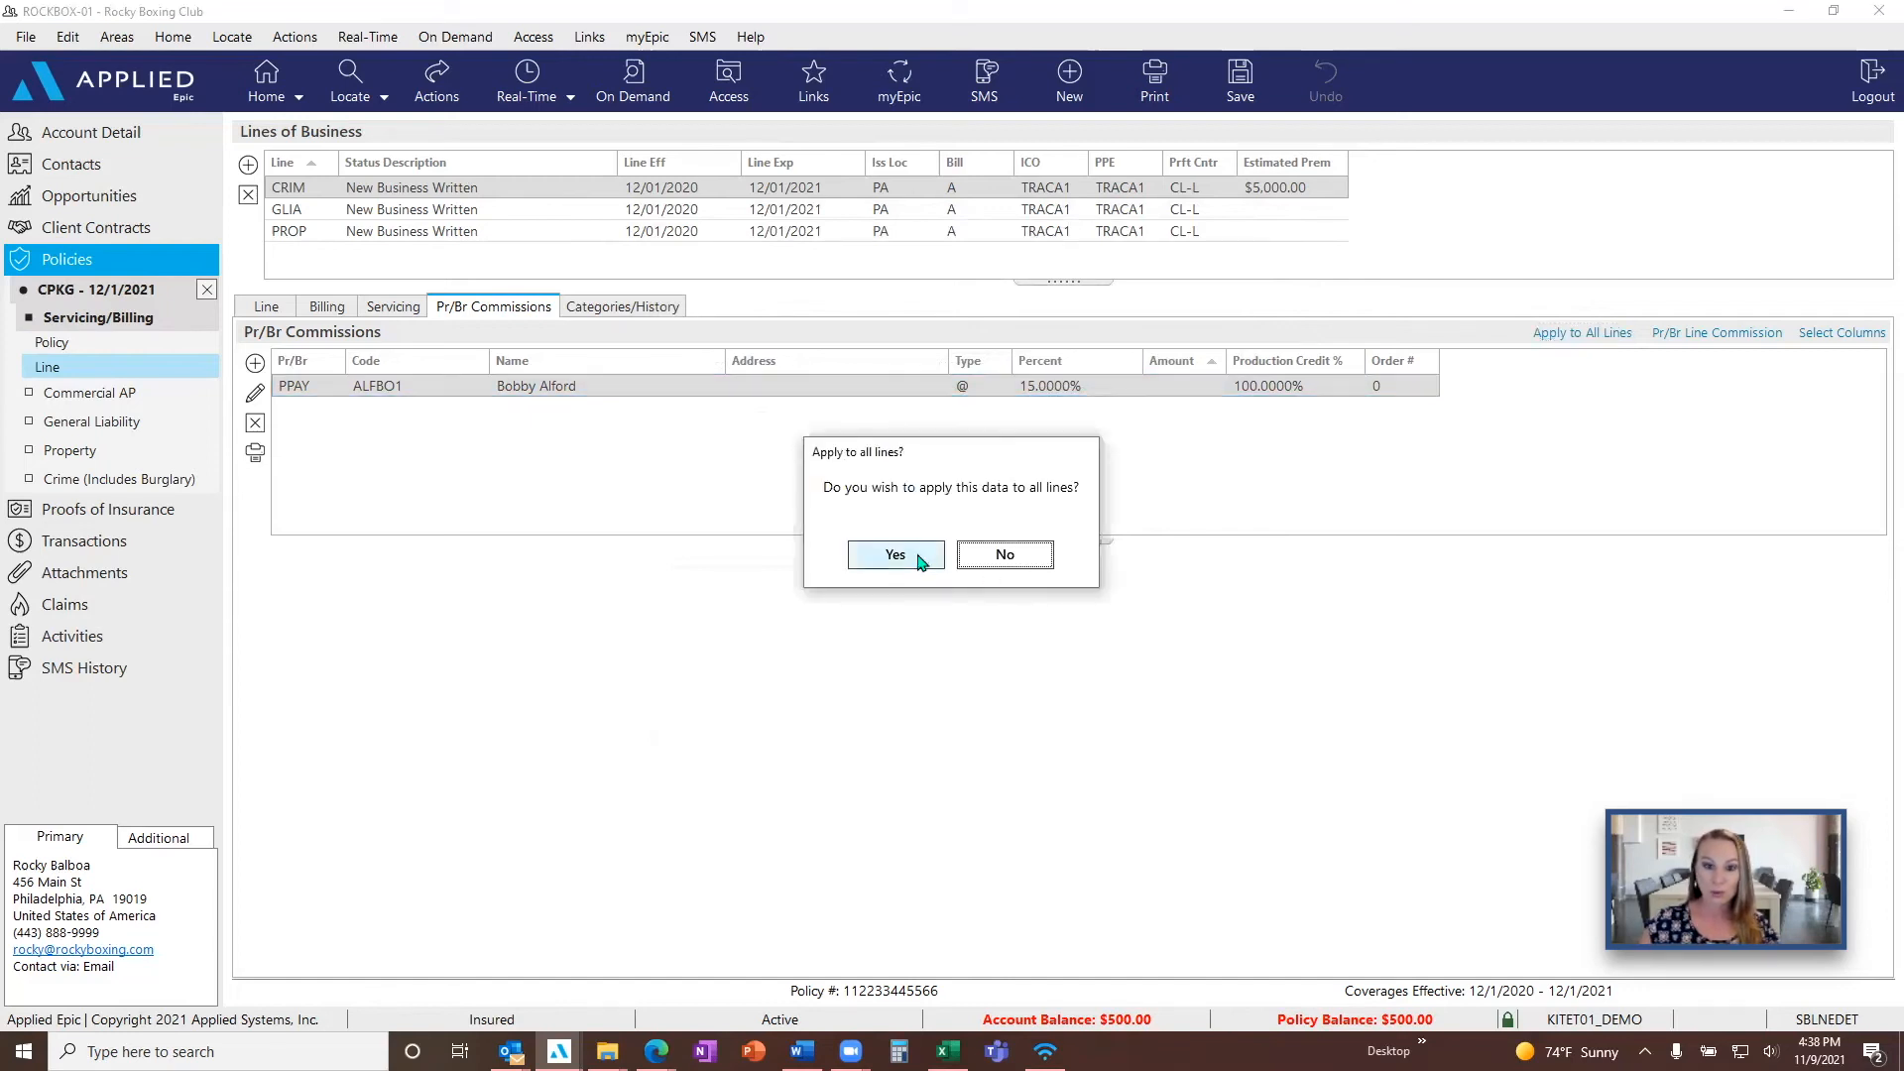
left_click(921, 562)
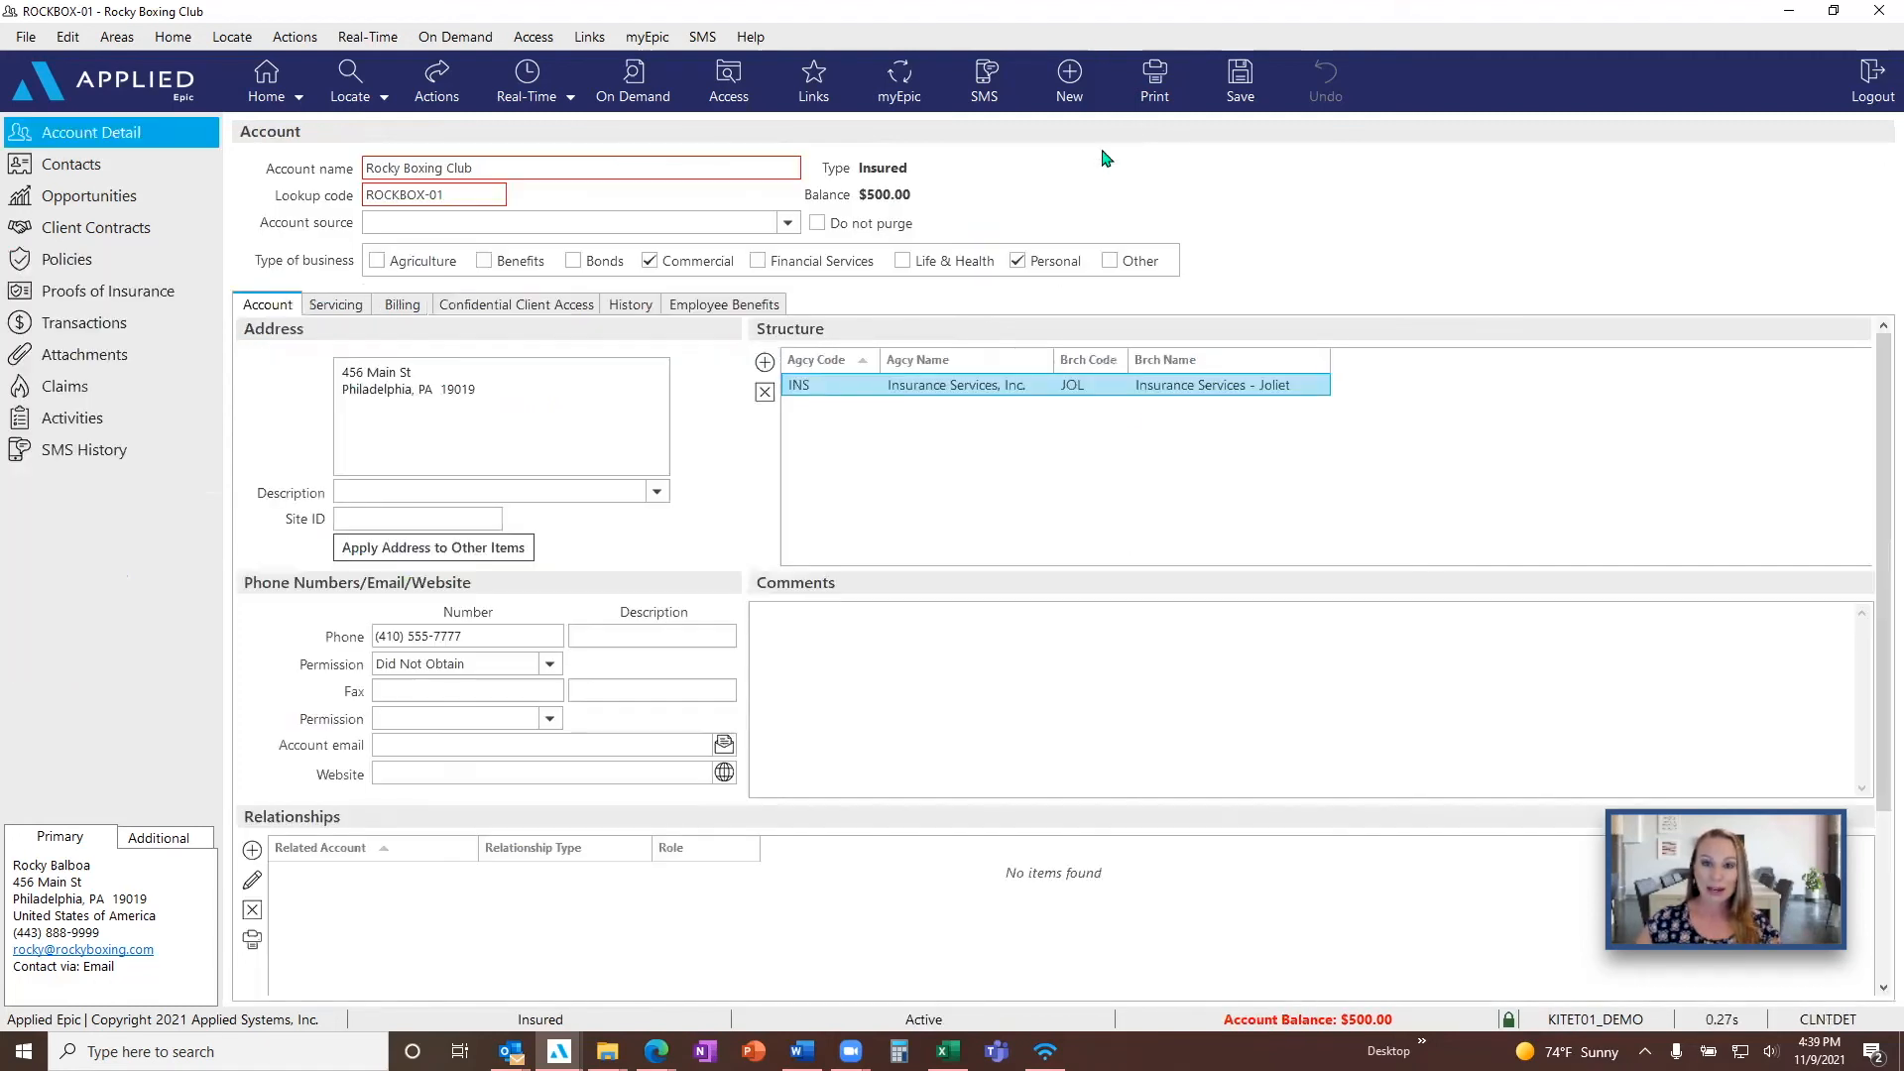
- Add a transaction with code NEWB for the commercial package policy, based on its New service item, and continue to the billing details
left_click(120, 266)
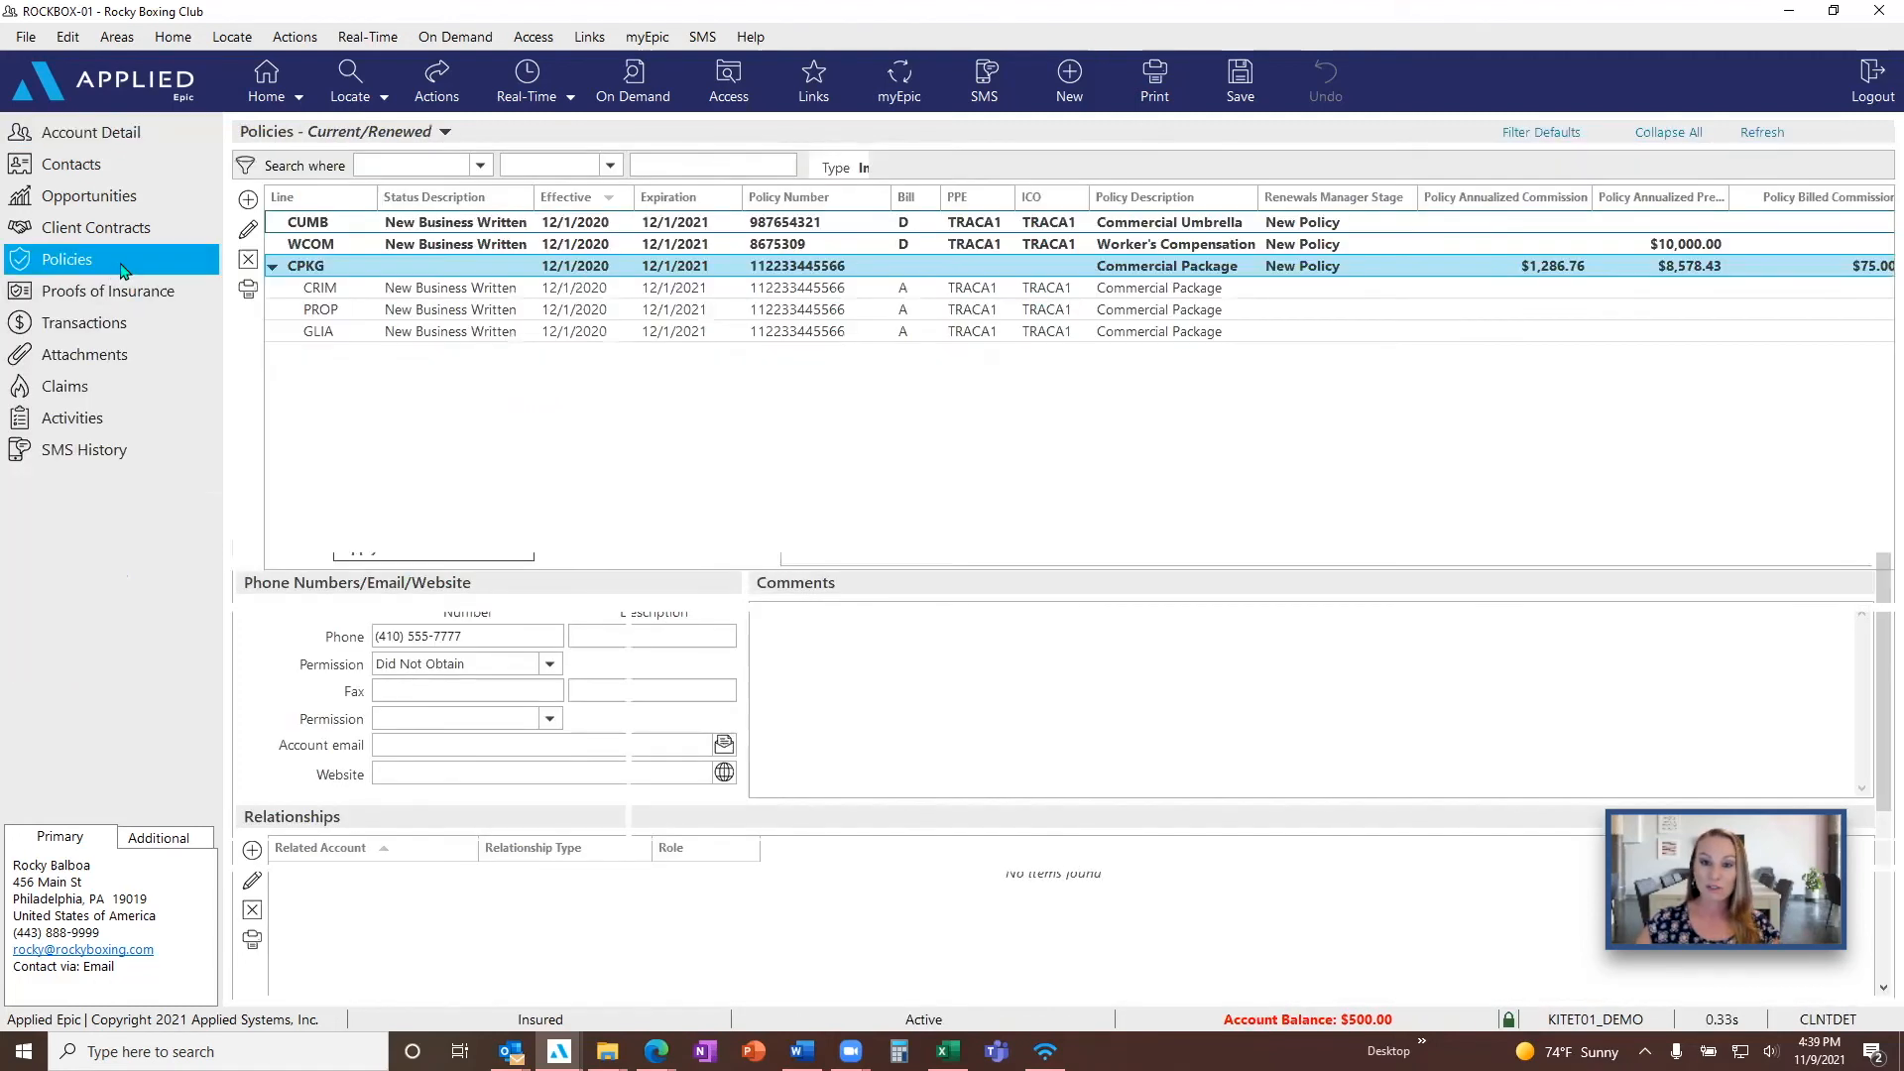
left_click(1086, 74)
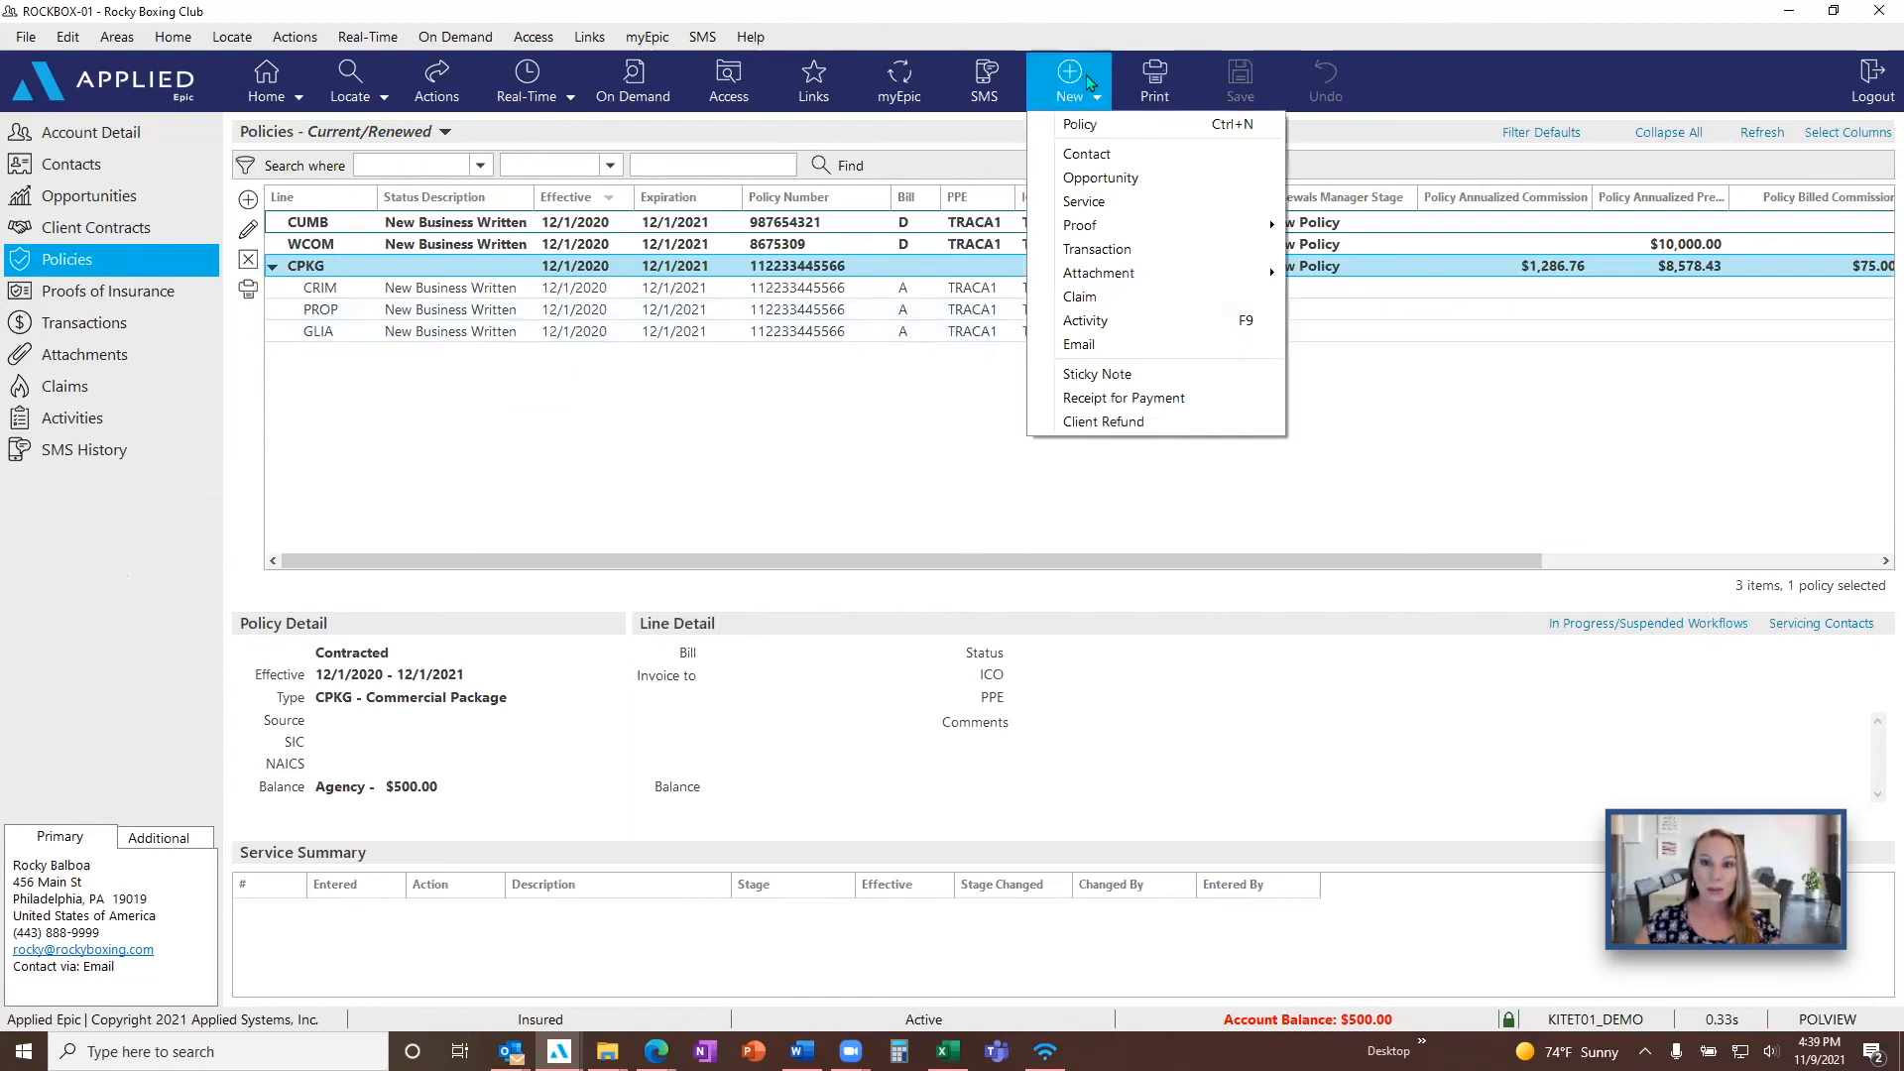
left_click(1098, 248)
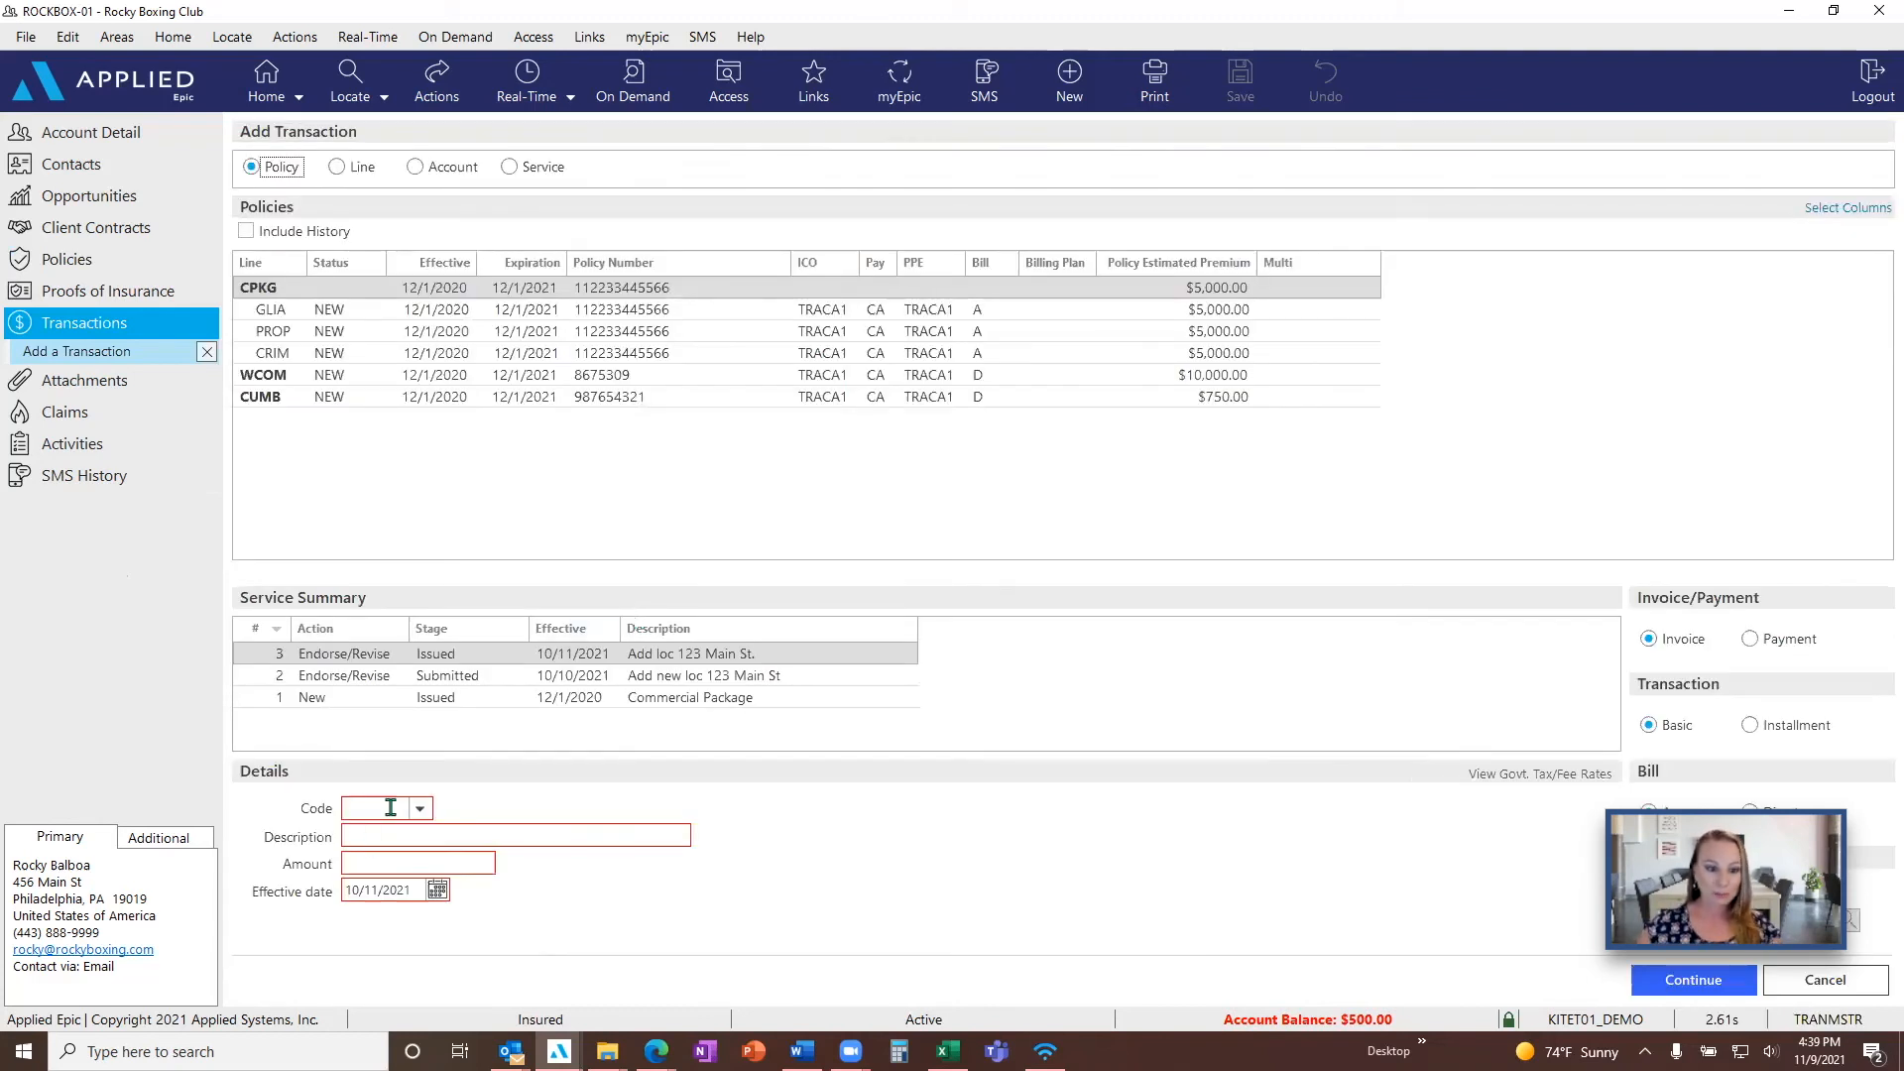
left_click(508, 699)
left_click(386, 809)
type("NEWB")
key("Tab")
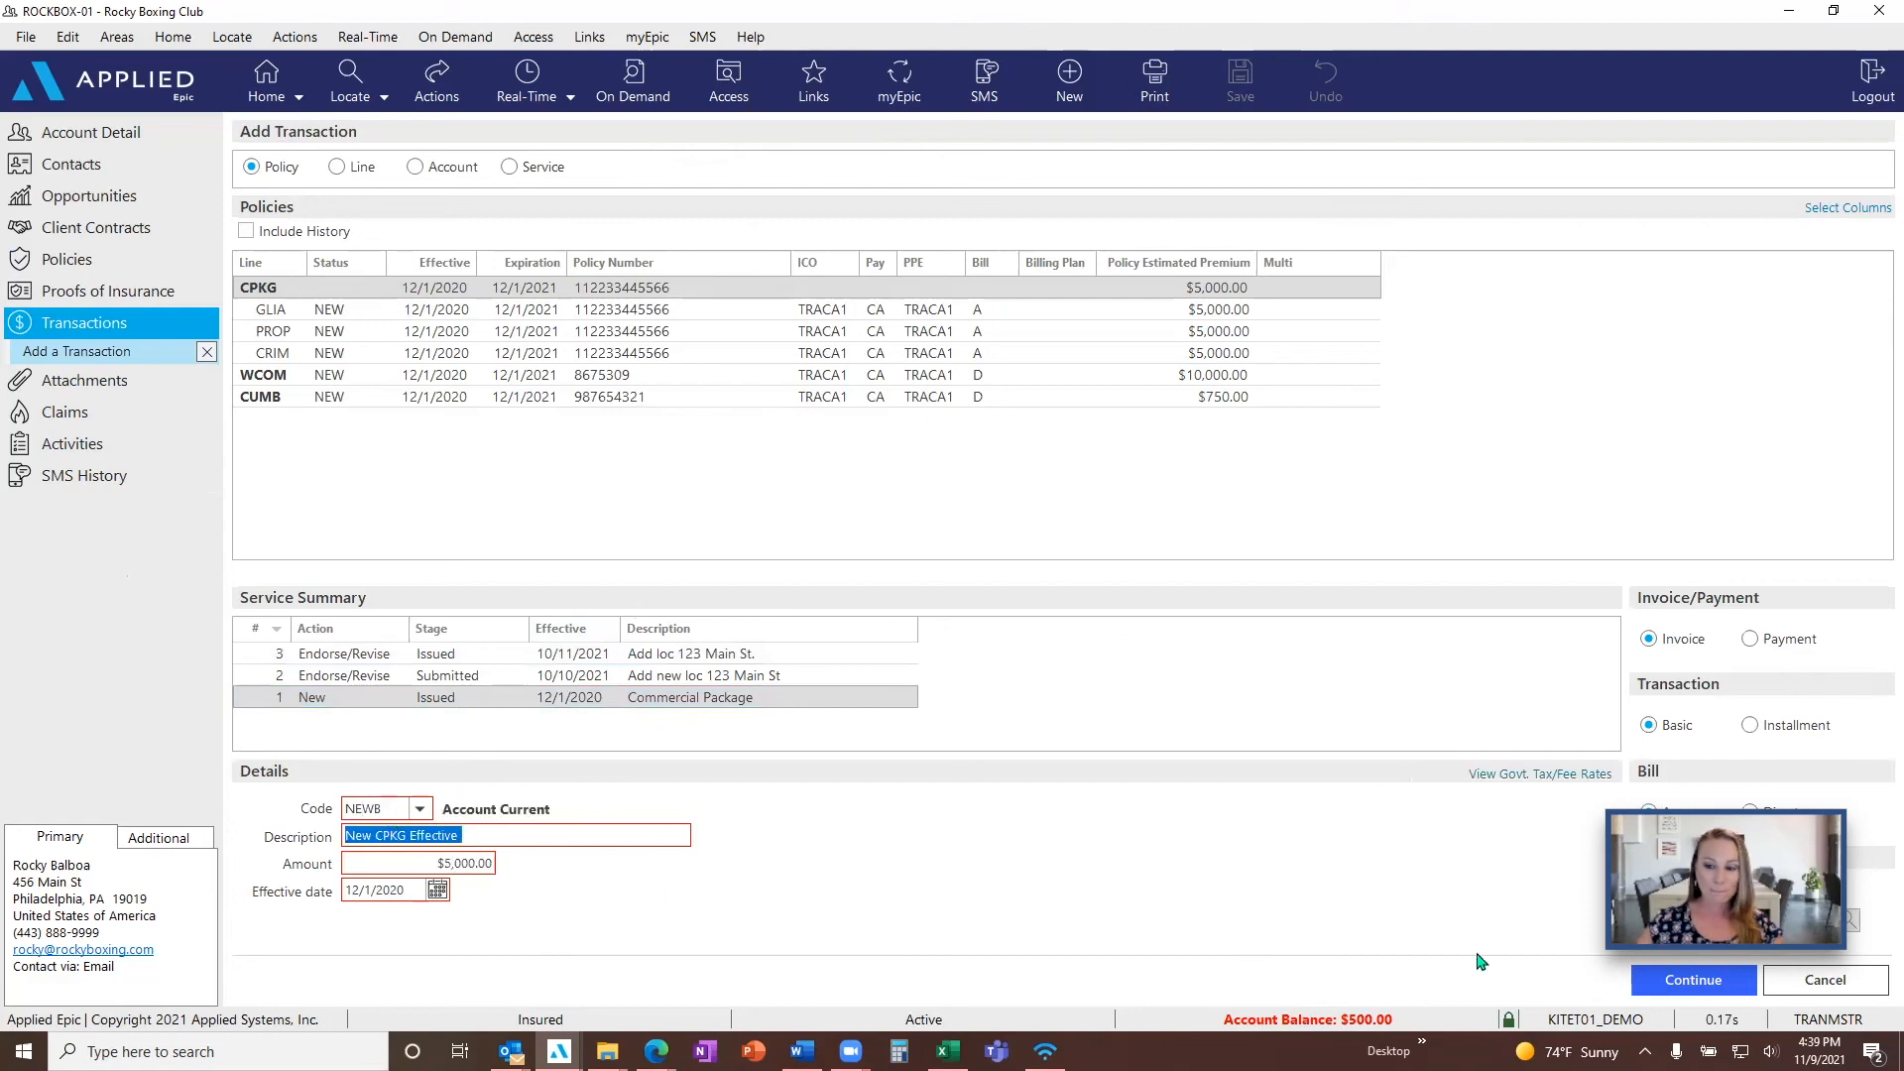
left_click(1692, 982)
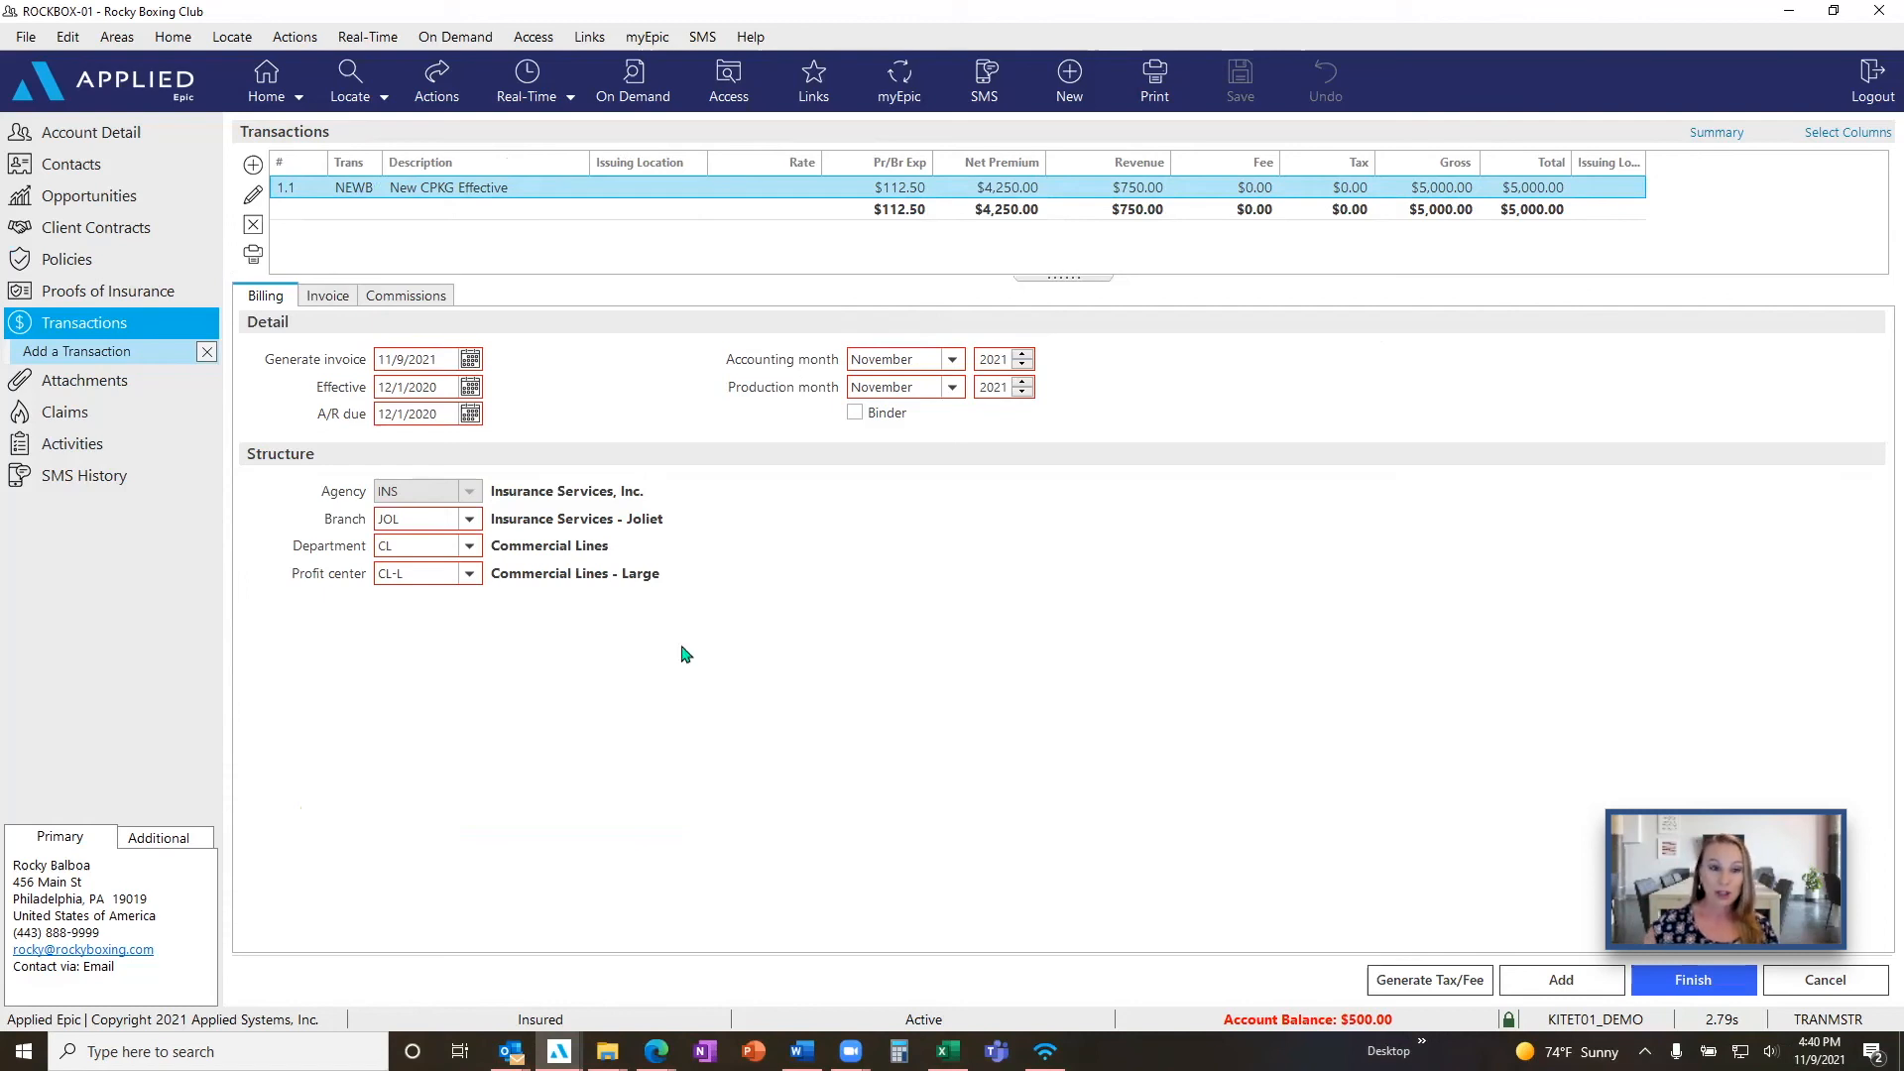
- Review the new transaction's commissions for the agency and the producer/broker
left_click(387, 296)
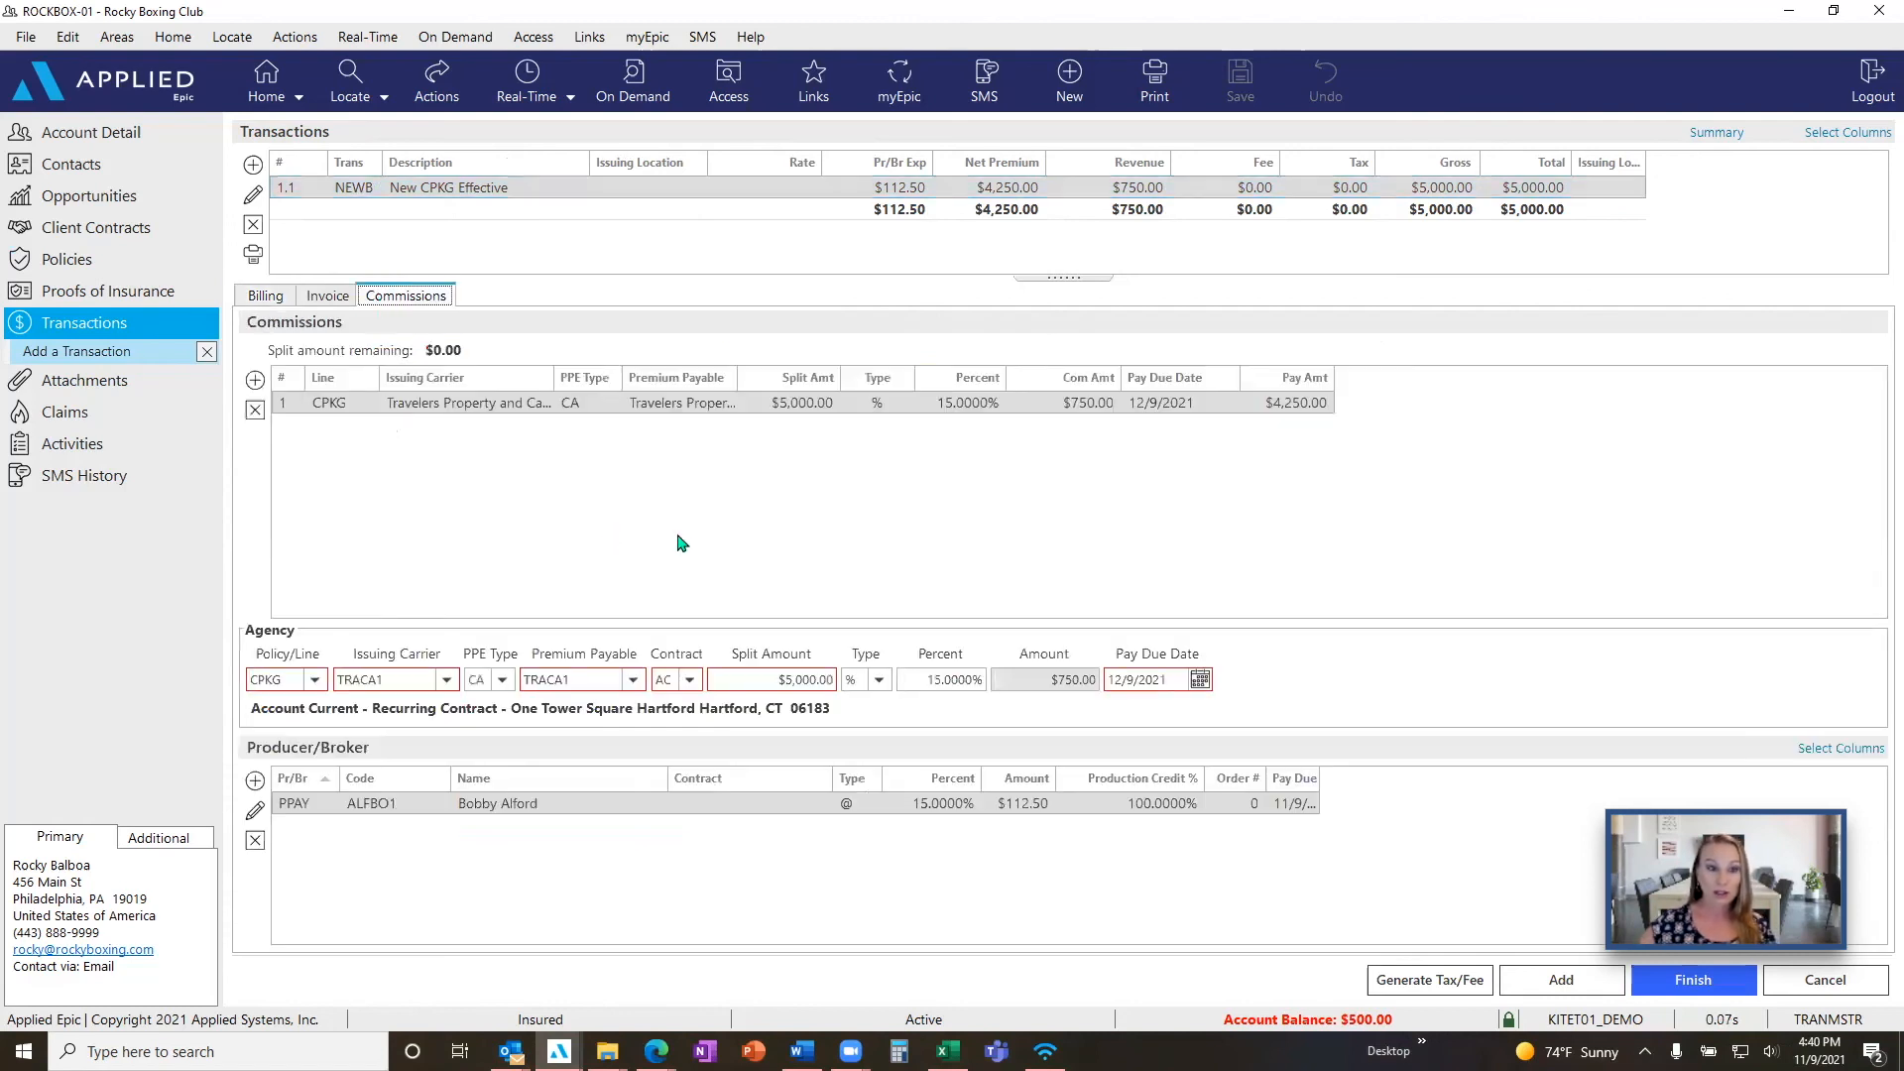
left_click(1017, 407)
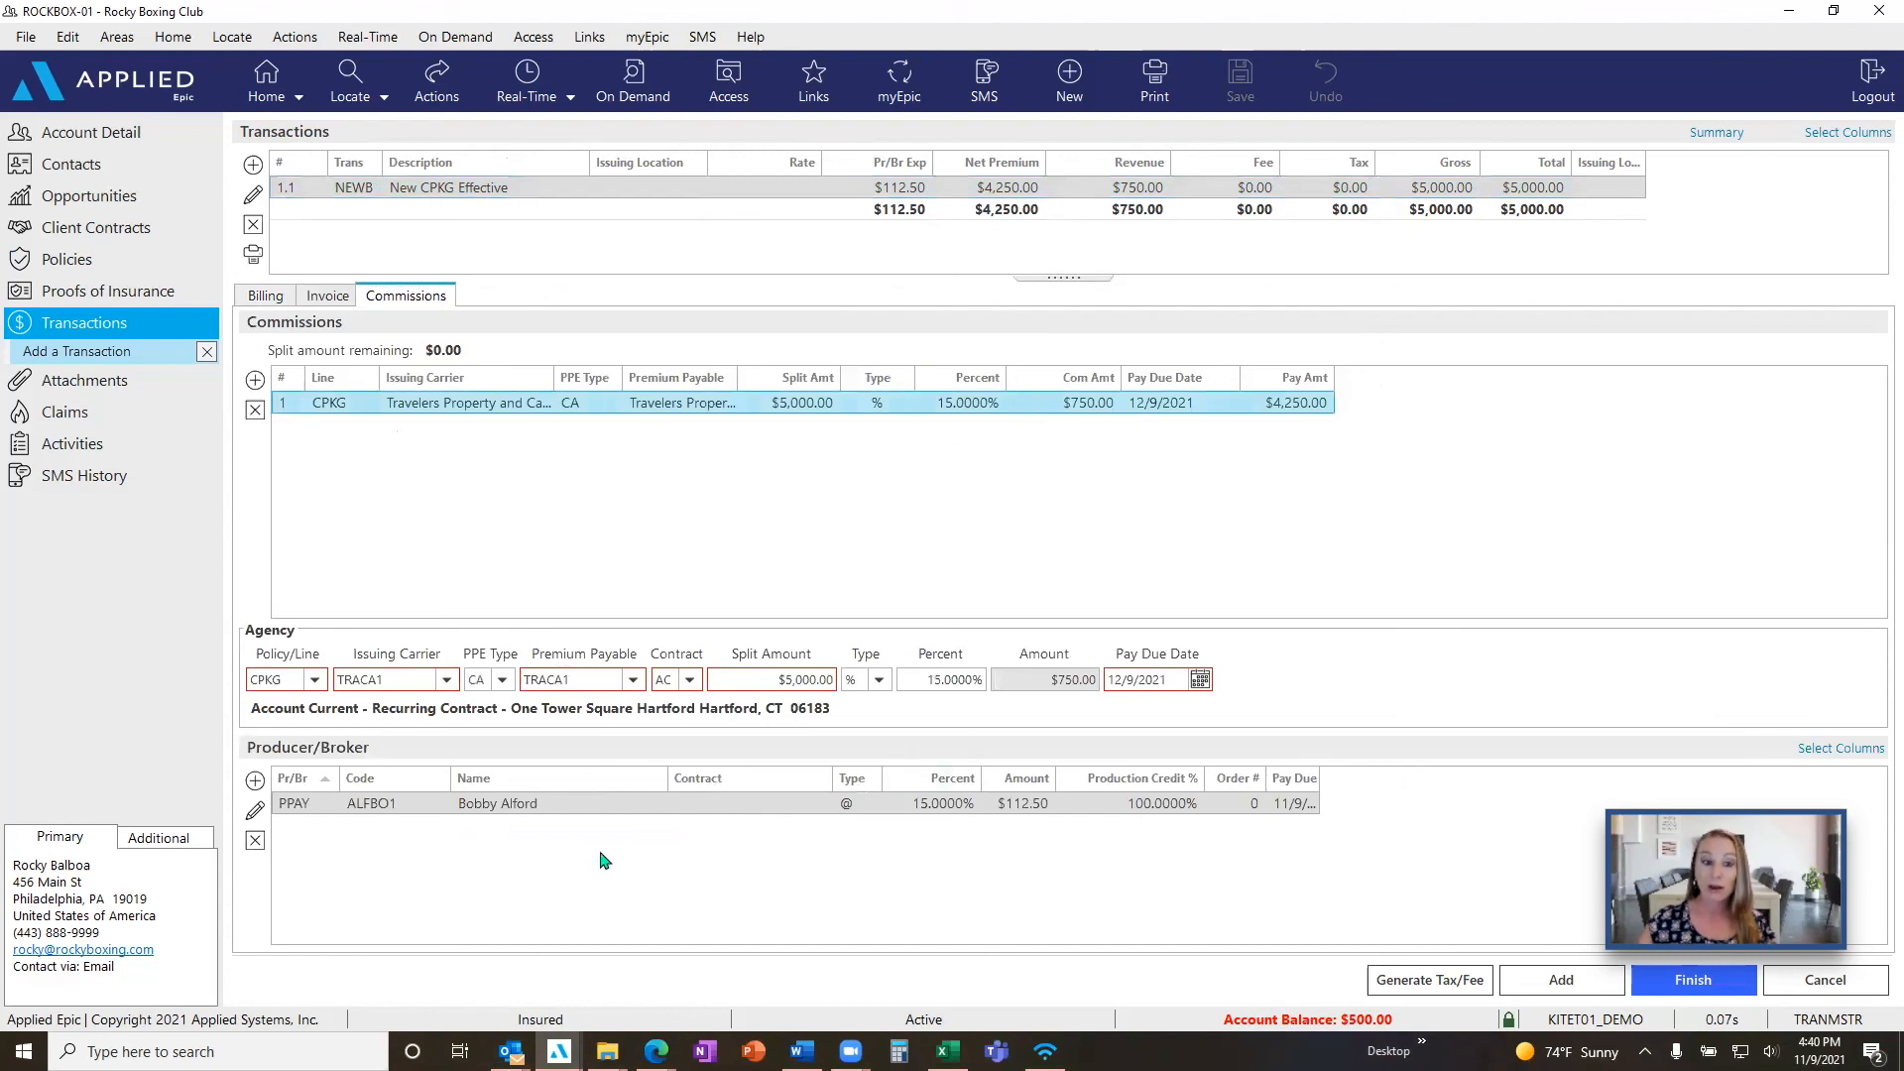